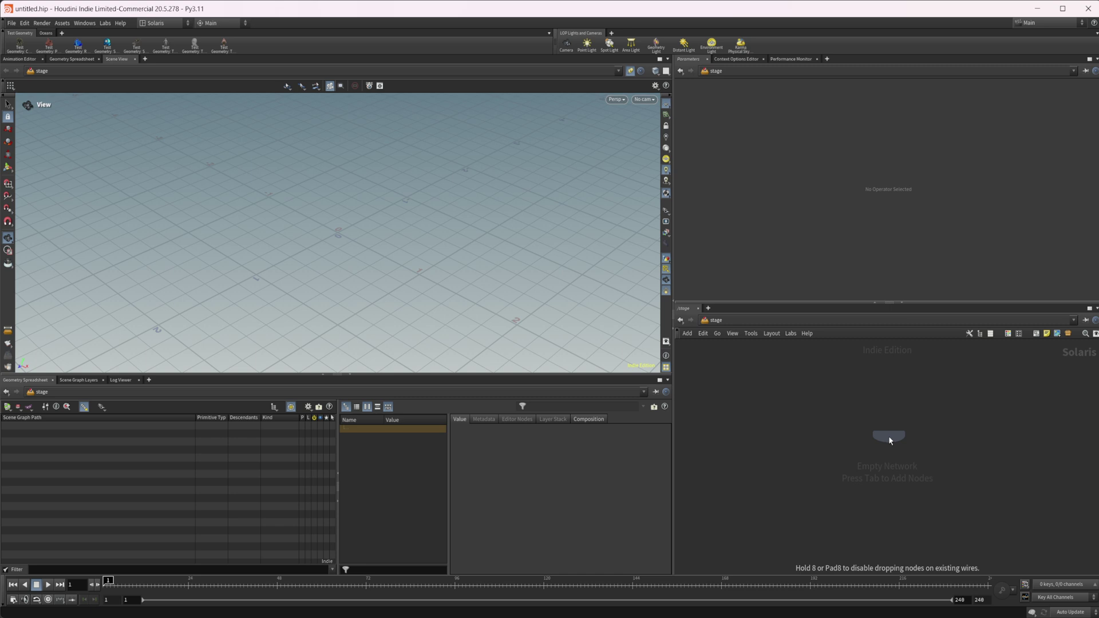
# - Create a SOP Create node containing the Rubber Toy test geometry, then go back up to /stage
pyautogui.click(888, 435)
pyautogui.press('Tab')
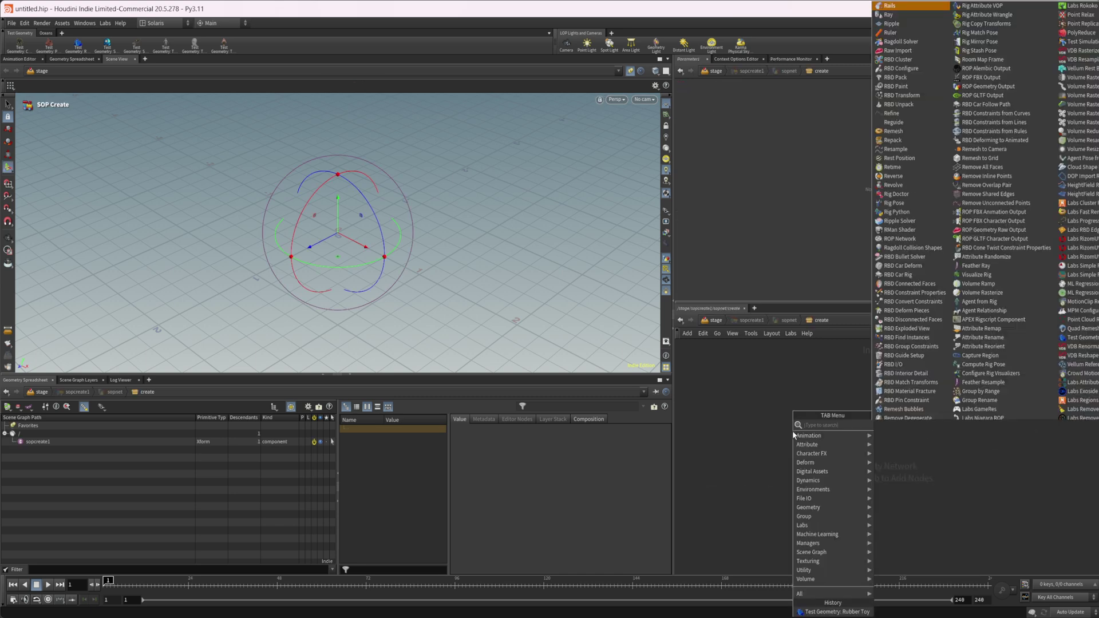
pyautogui.write('rubber')
pyautogui.press('Return')
pyautogui.click(793, 435)
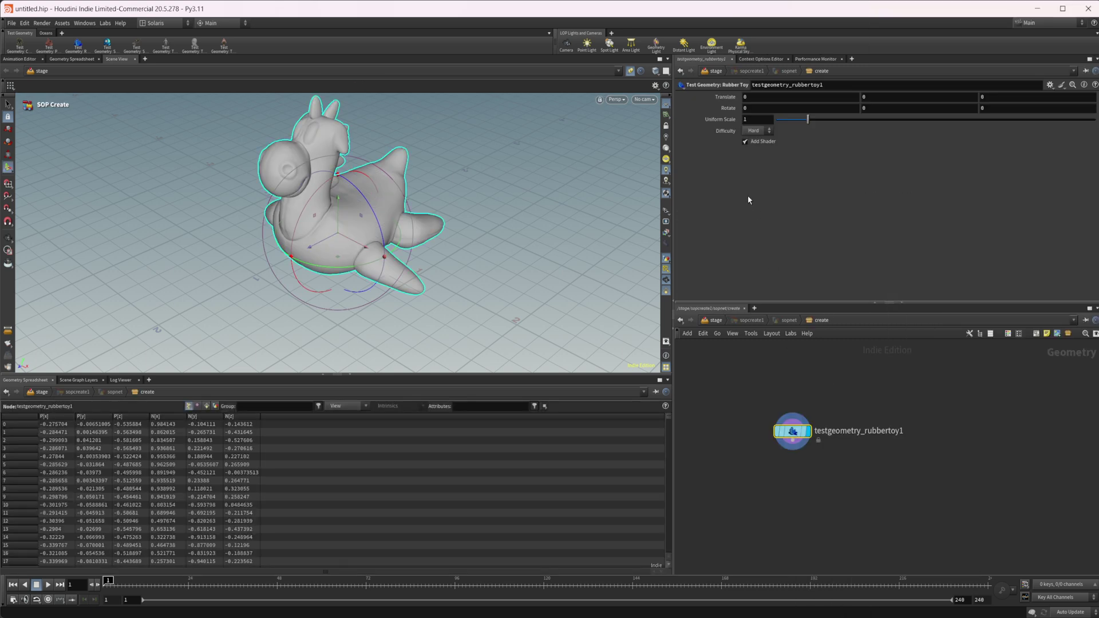
pyautogui.click(715, 320)
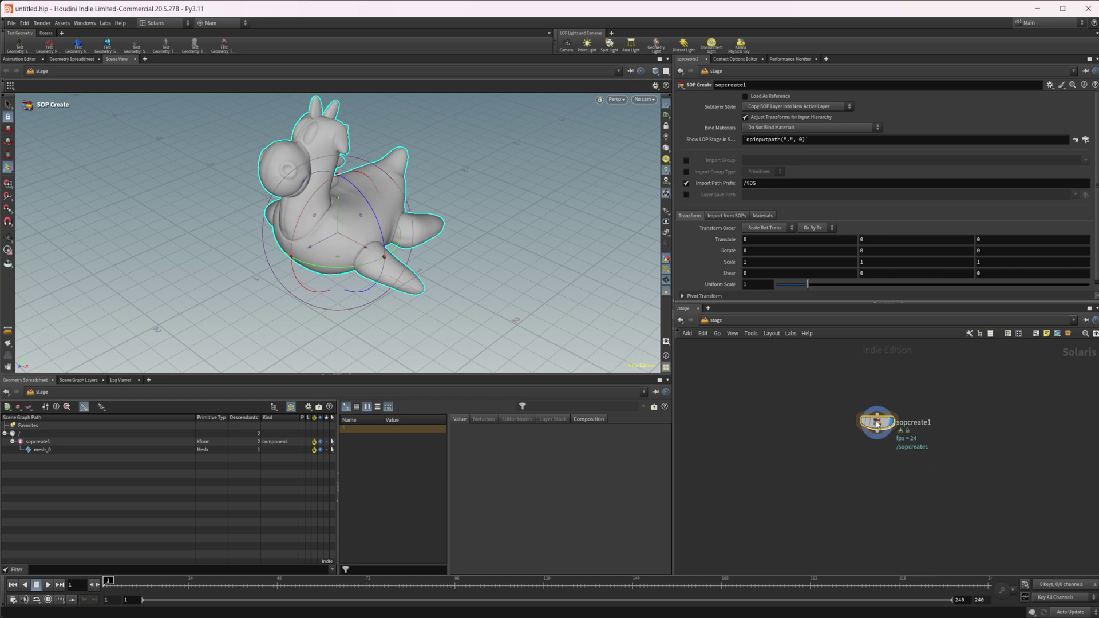
# - Add a Material Library node to the stage network
pyautogui.press('Tab')
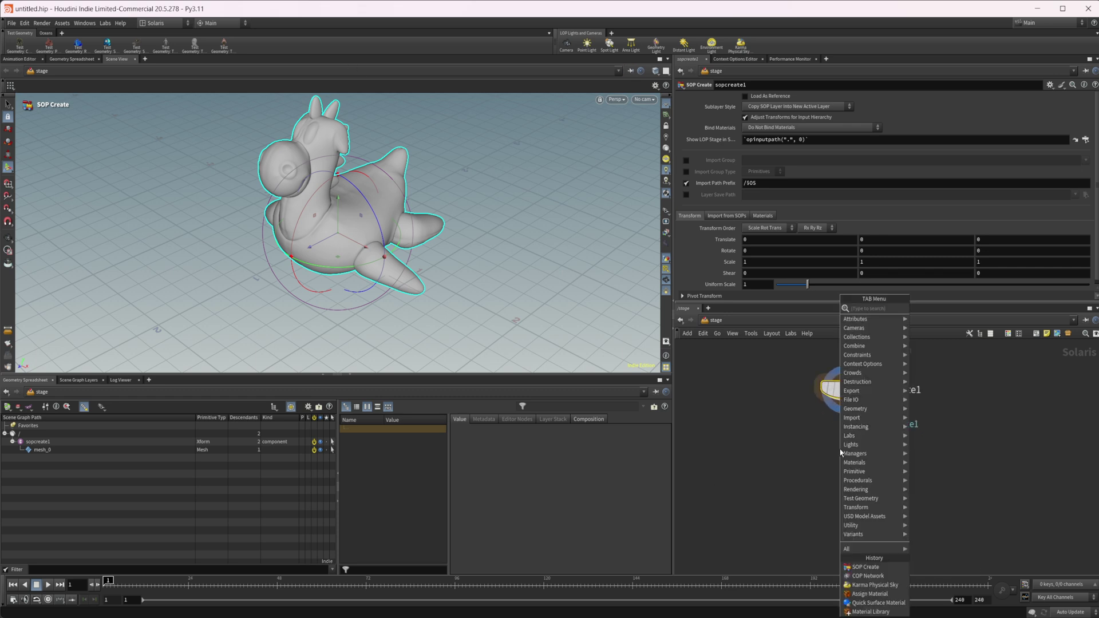
pyautogui.write('mat')
pyautogui.press('Down')
pyautogui.press('Return')
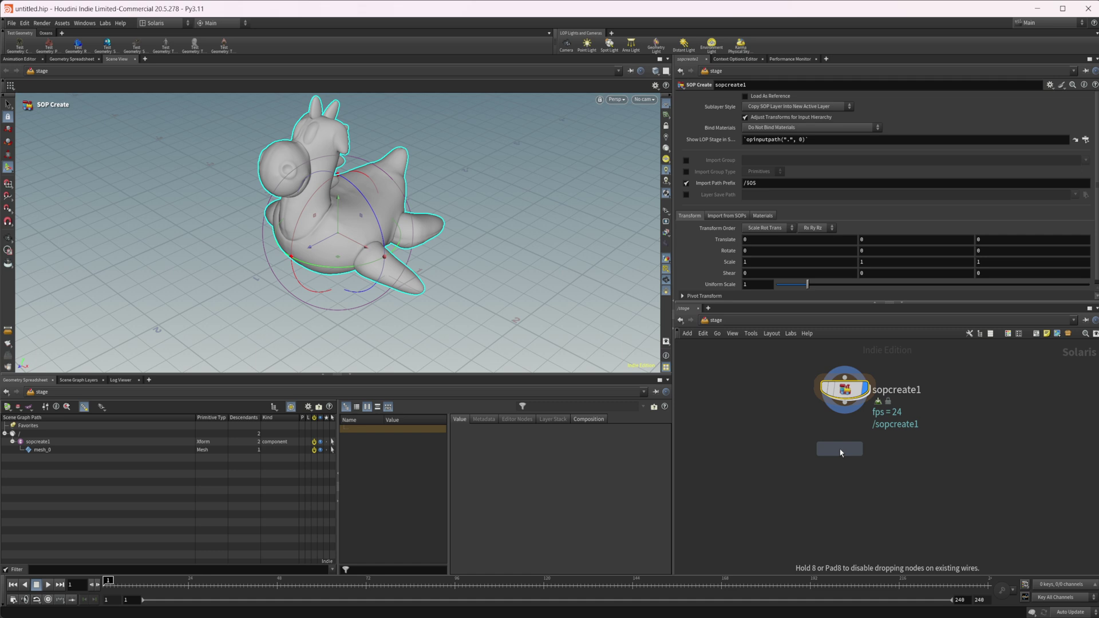
# - Place the Material Library below sopcreate1 and orbit the viewport to inspect the rubber toy
pyautogui.click(840, 449)
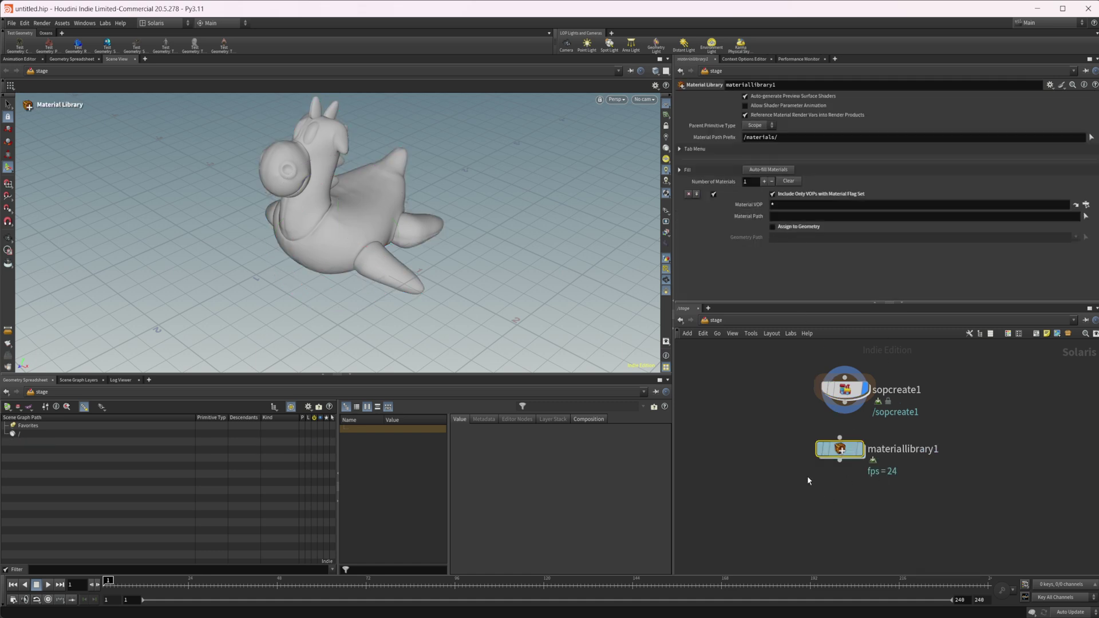
pyautogui.moveTo(808, 477); pyautogui.dragTo(785, 470, button='middle')
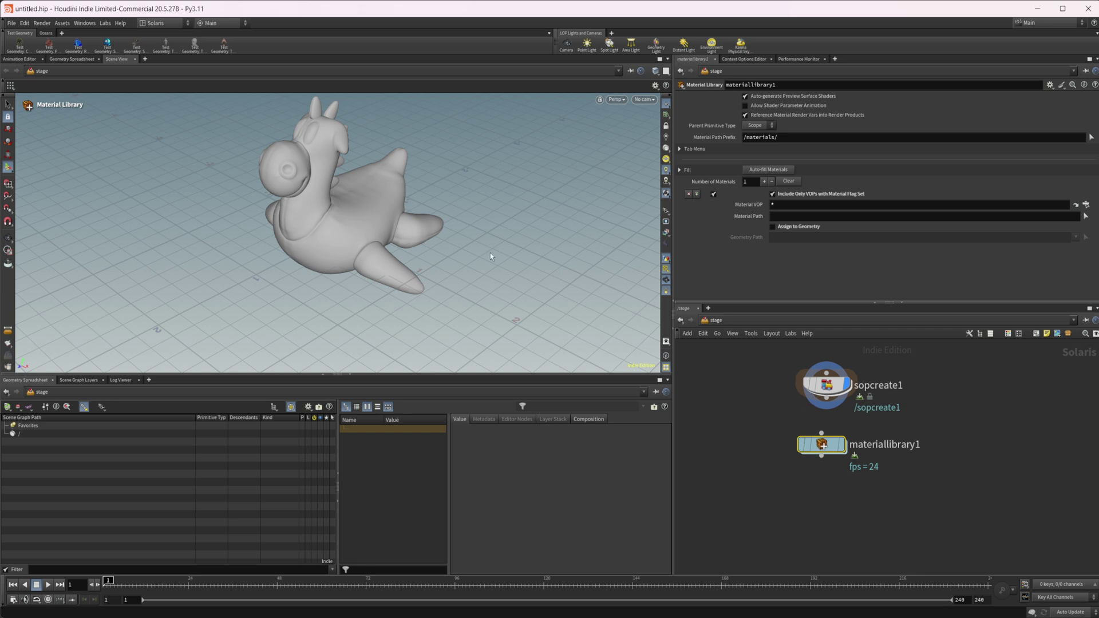
pyautogui.moveTo(355, 216); pyautogui.dragTo(335, 242)
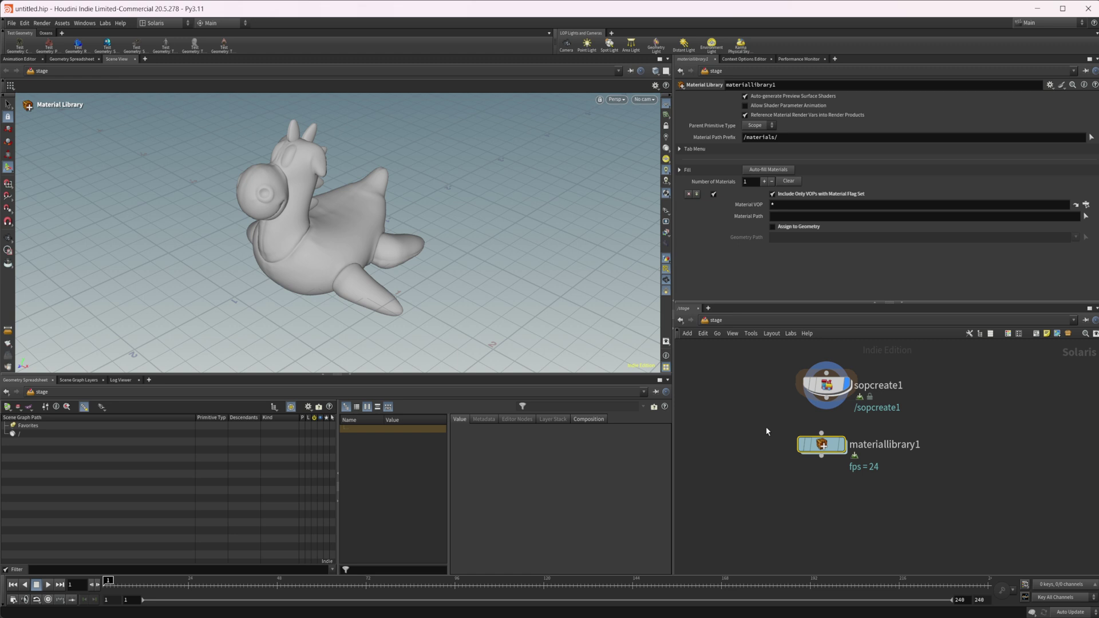
# - Delete the Material Library and place a Quick Surface Material below sopcreate1
pyautogui.press('Delete')
pyautogui.press('Tab')
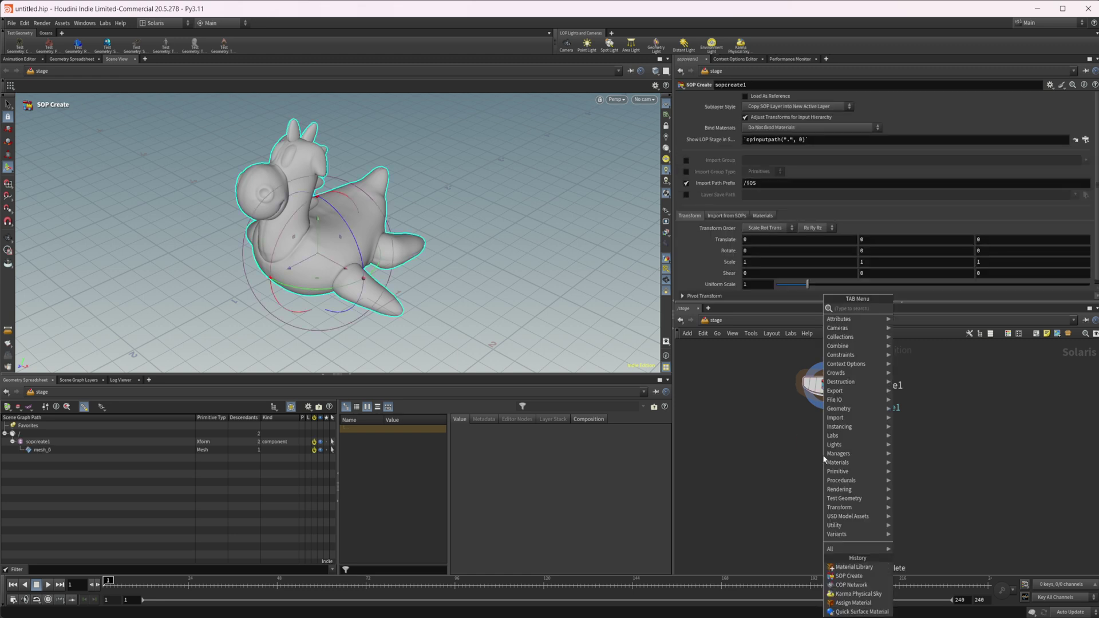
pyautogui.write('quic')
pyautogui.press('Down')
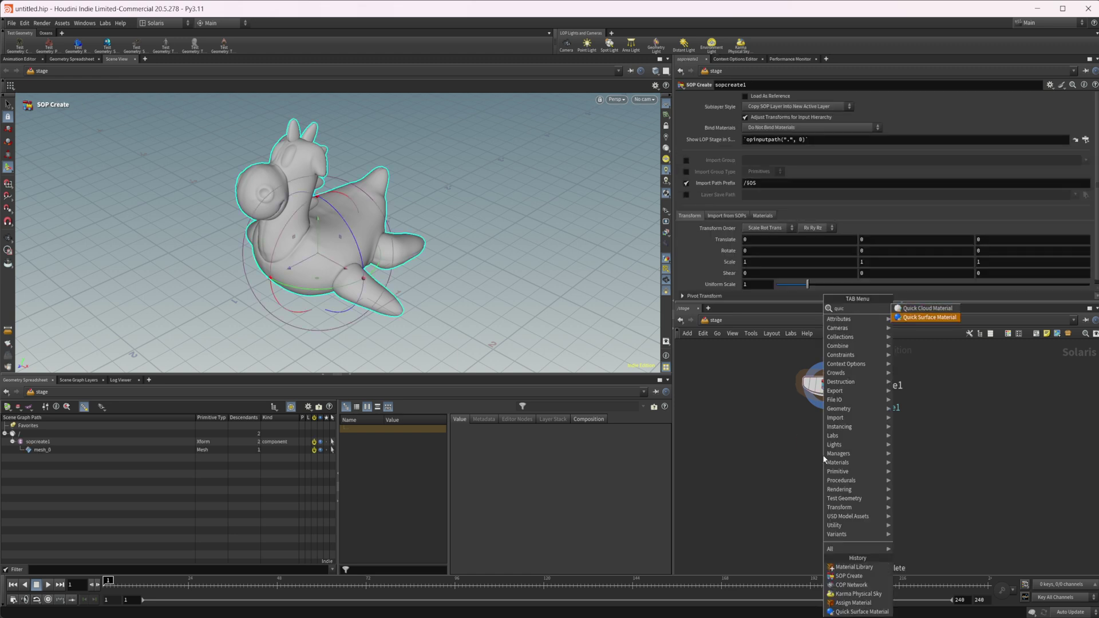
pyautogui.press('Return')
pyautogui.click(827, 432)
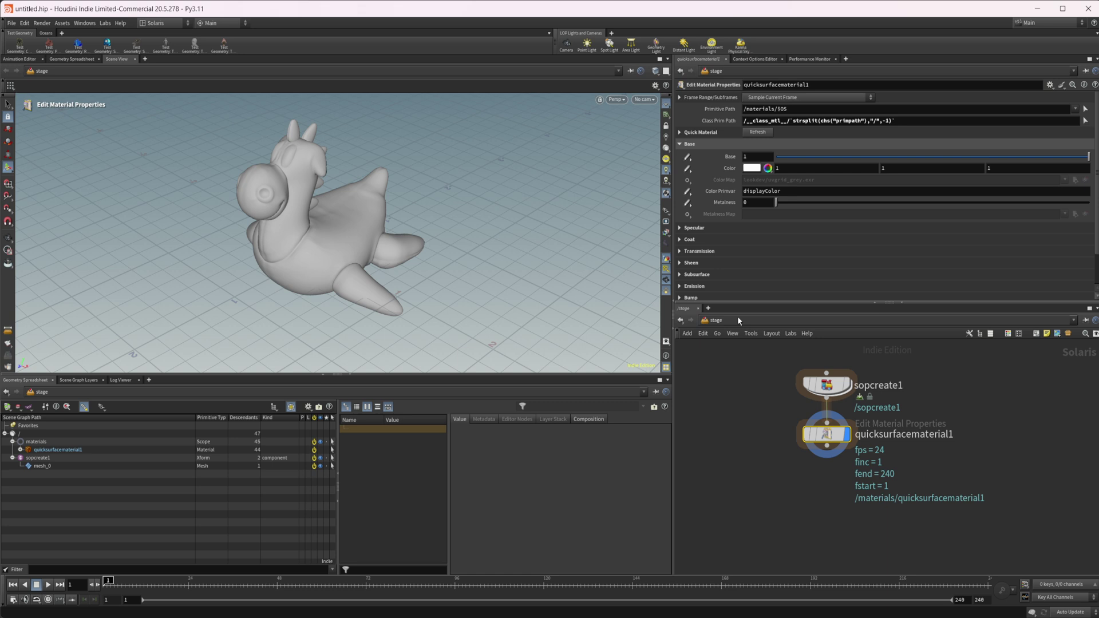
# - Add an Assign Material node binding /materials/quicksurfacematerial1 to /sopcreate1
pyautogui.moveTo(800, 491); pyautogui.dragTo(768, 456, button='middle')
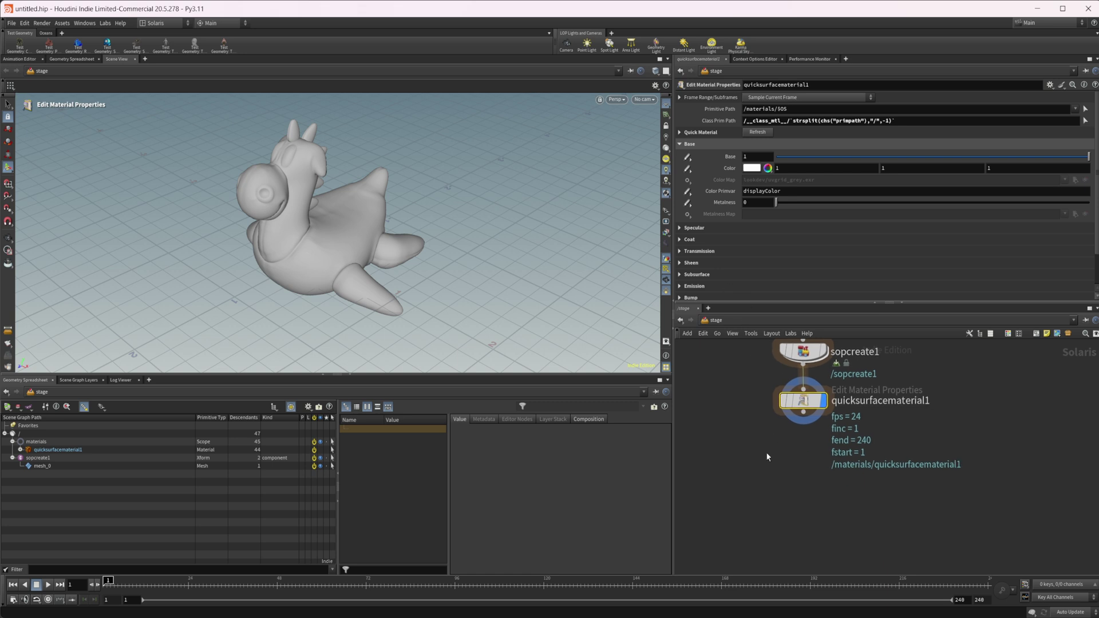
pyautogui.press('Tab')
pyautogui.write('ass')
pyautogui.press('Return')
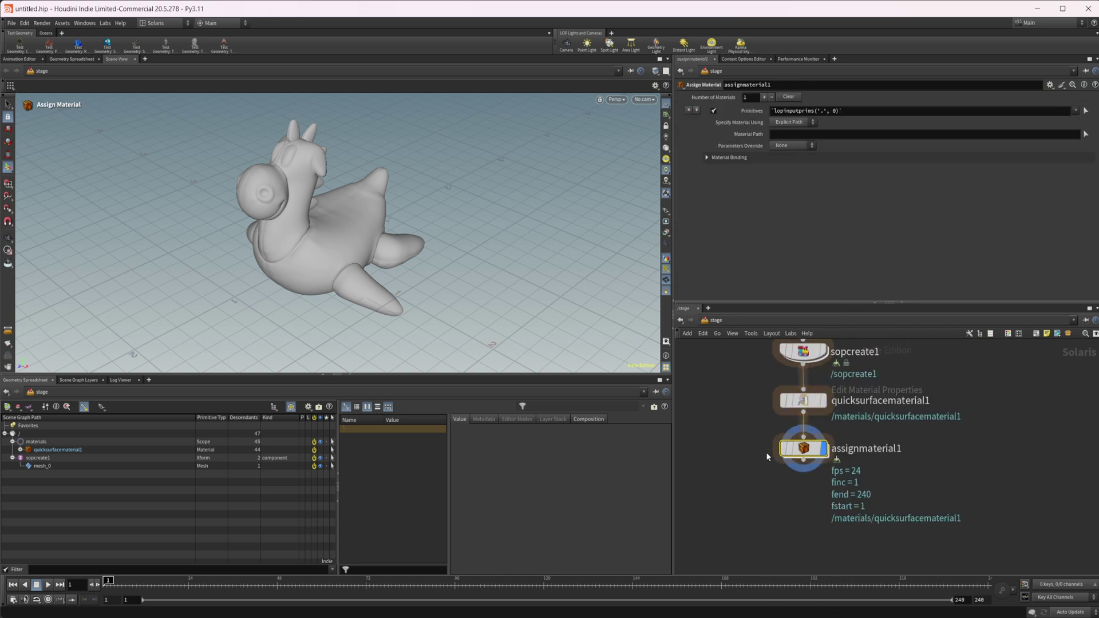
pyautogui.click(39, 458)
pyautogui.press('Return')
pyautogui.moveTo(57, 450); pyautogui.dragTo(617, 259)
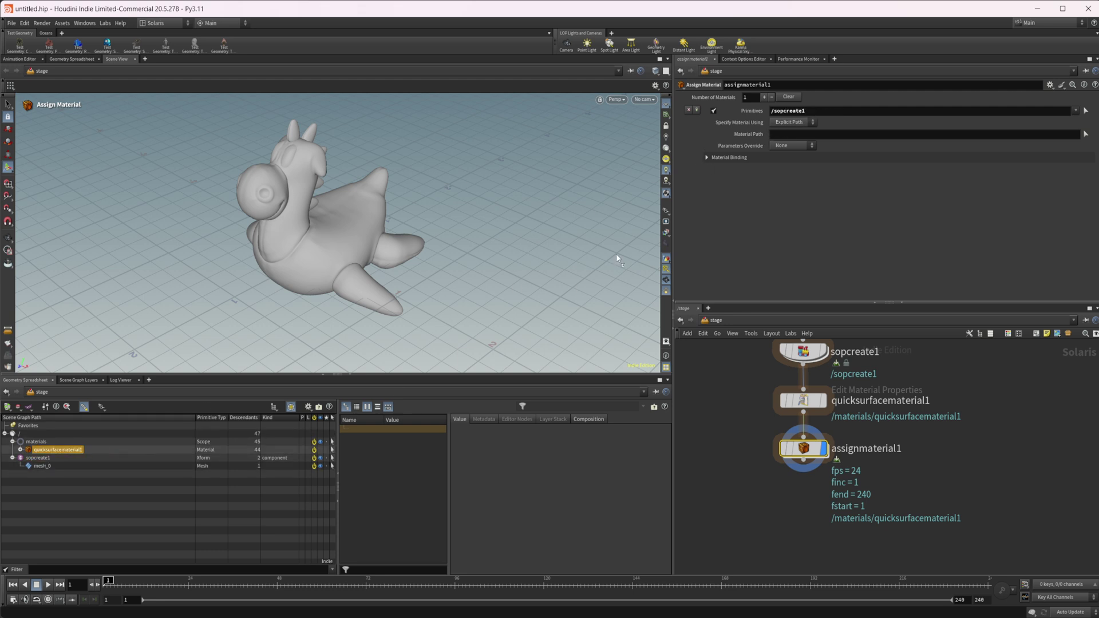
pyautogui.moveTo(795, 134); pyautogui.dragTo(796, 134)
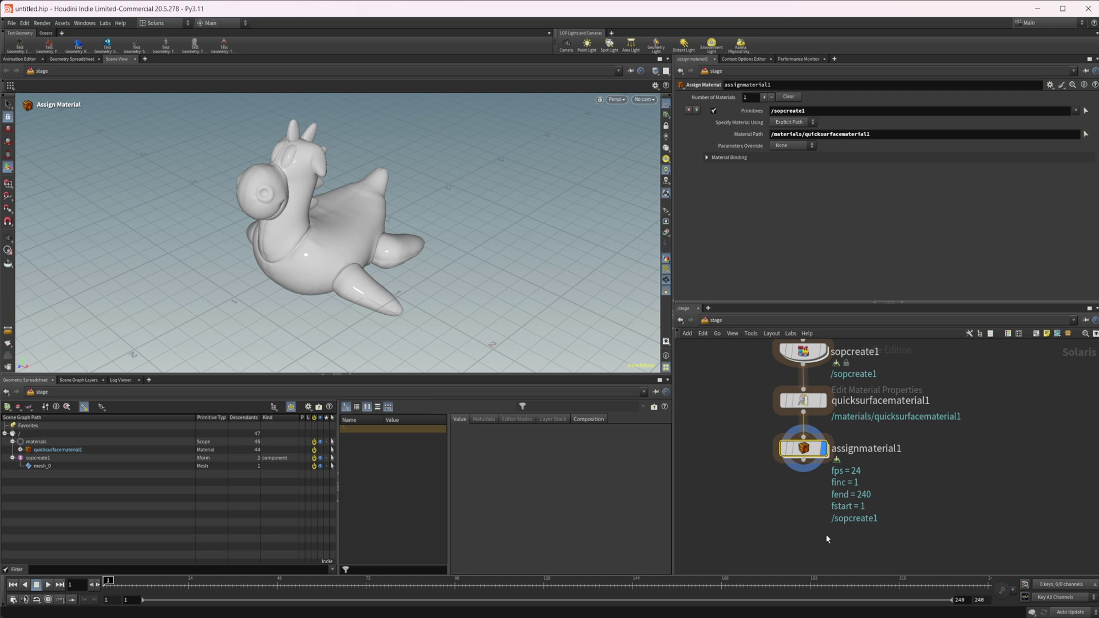
# - Add a camera and a Karma Physical Sky below assignmaterial1
pyautogui.click(566, 44)
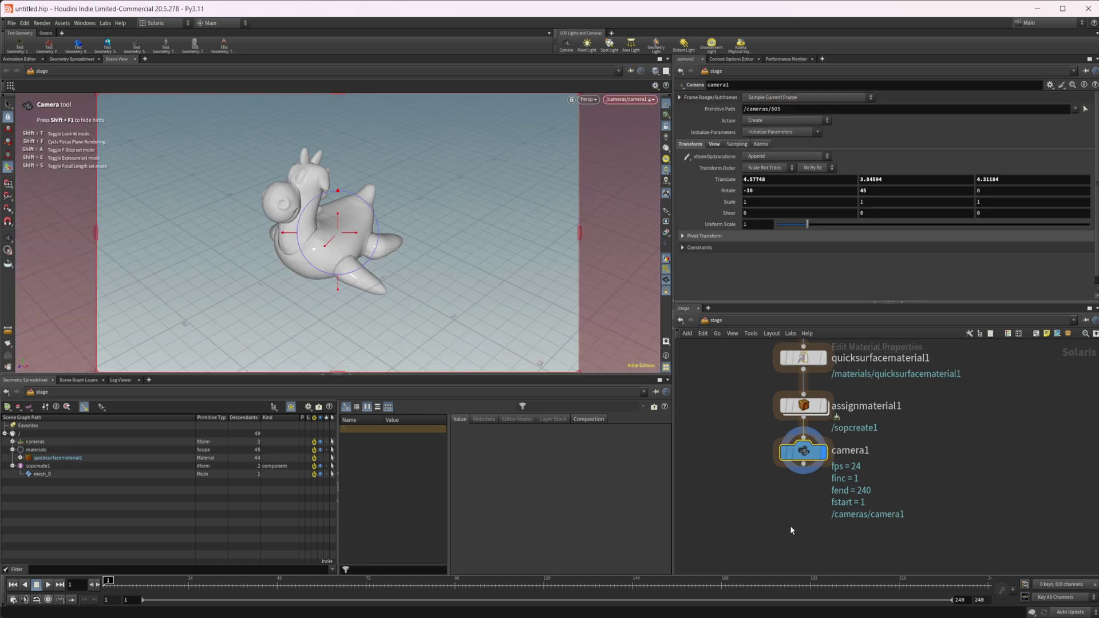
pyautogui.press('Tab')
pyautogui.write('kar')
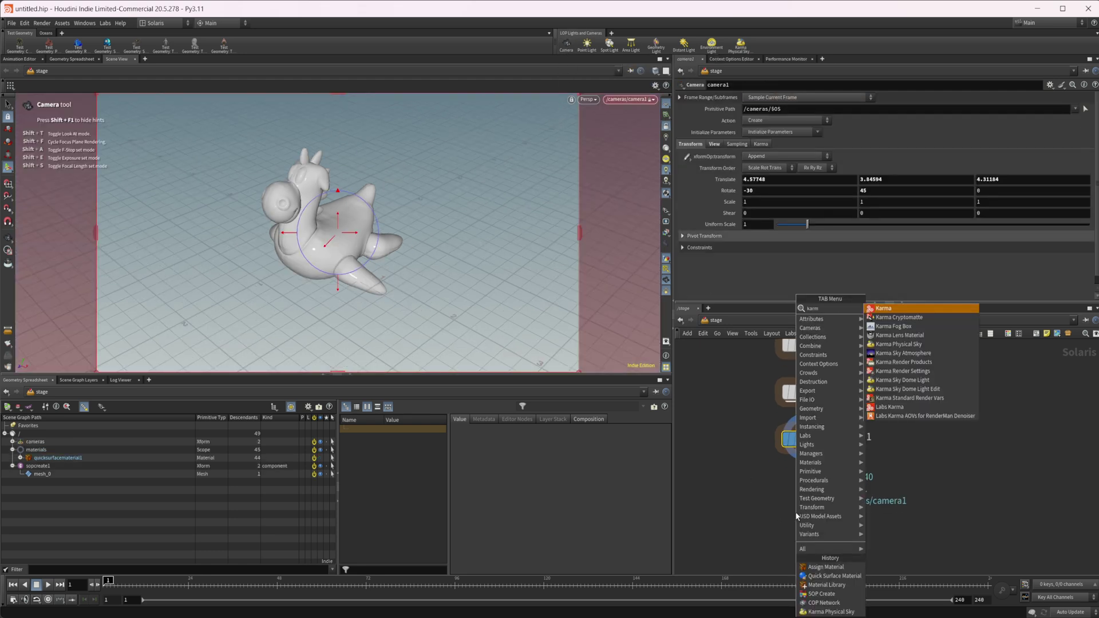
pyautogui.write('m')
pyautogui.click(823, 611)
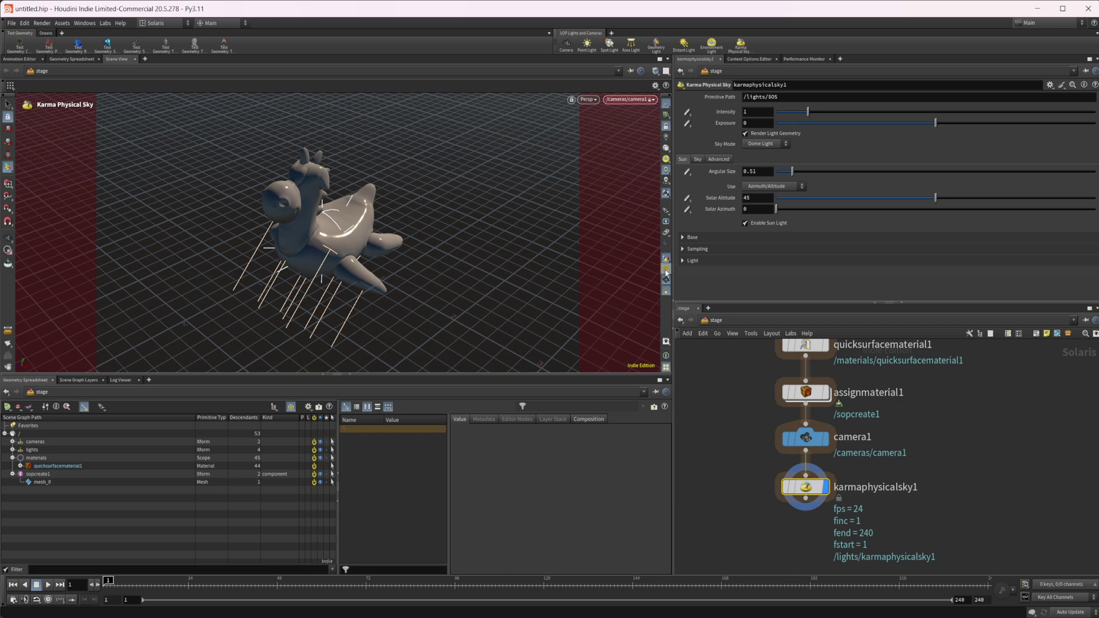
# - Switch the viewport renderer to Karma XPU and tumble the view around the toy
pyautogui.click(587, 102)
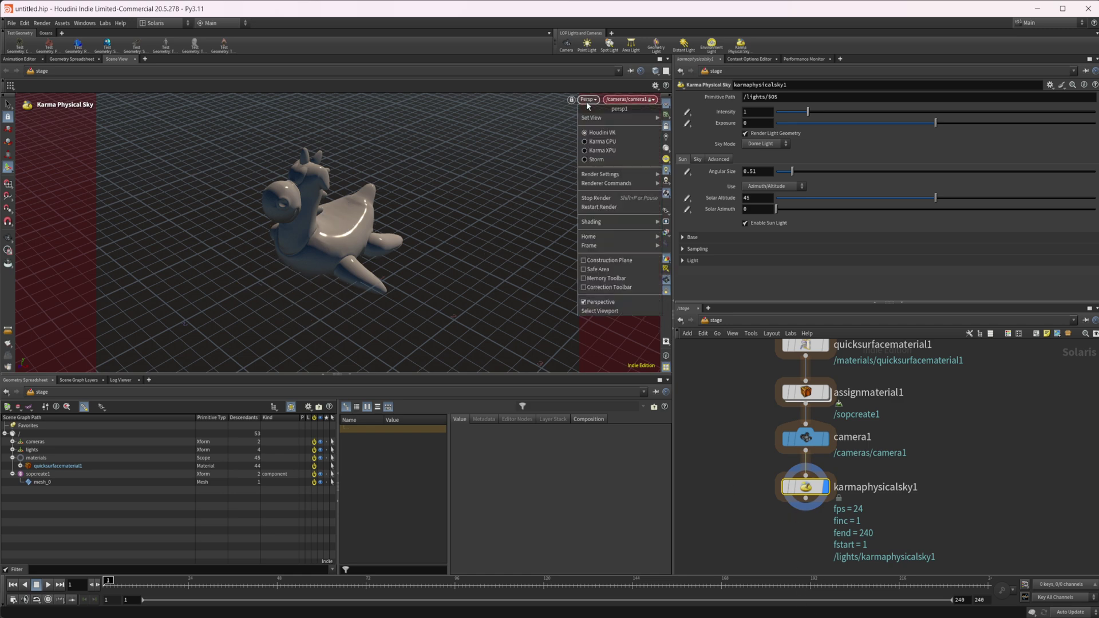
pyautogui.click(598, 150)
pyautogui.press('Escape')
pyautogui.moveTo(358, 263)
pyautogui.mouseDown()
pyautogui.moveTo(458, 210)
pyautogui.moveTo(338, 265)
pyautogui.mouseUp()
pyautogui.press('Return')
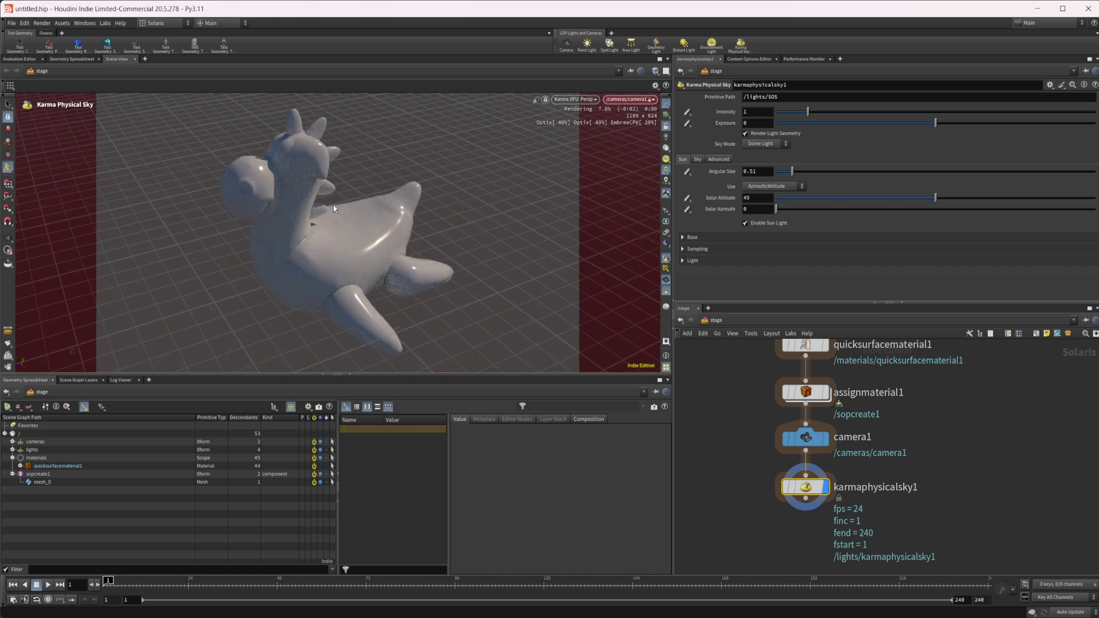
pyautogui.moveTo(811, 377); pyautogui.dragTo(804, 402, button='middle')
pyautogui.click(798, 369)
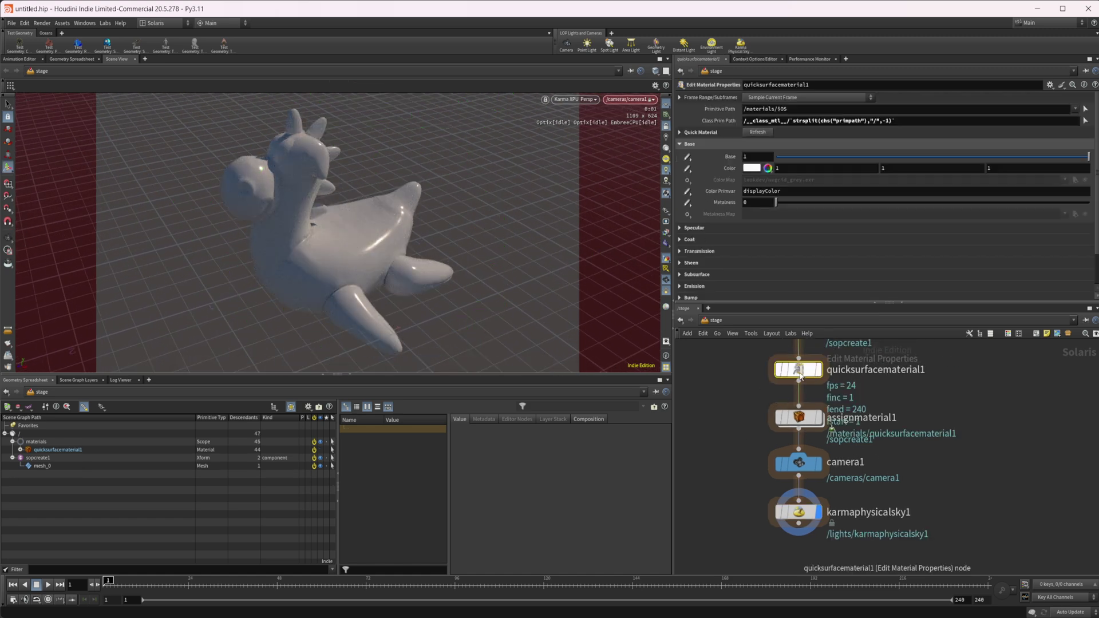
pyautogui.click(761, 170)
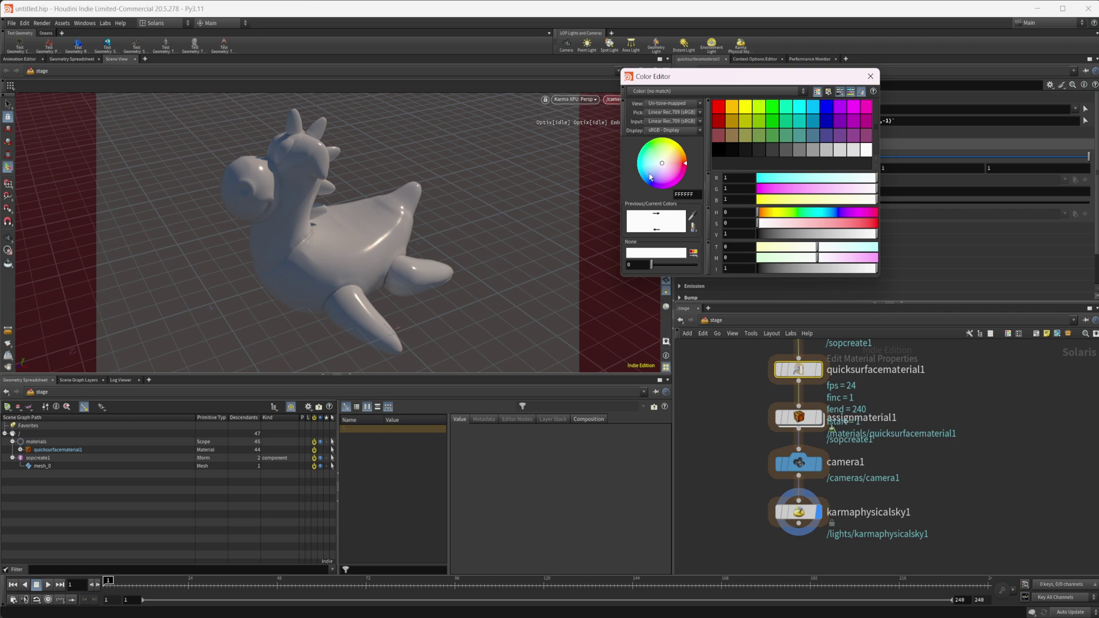
pyautogui.moveTo(650, 177)
pyautogui.mouseDown()
pyautogui.moveTo(665, 149)
pyautogui.moveTo(671, 181)
pyautogui.moveTo(656, 178)
pyautogui.mouseUp()
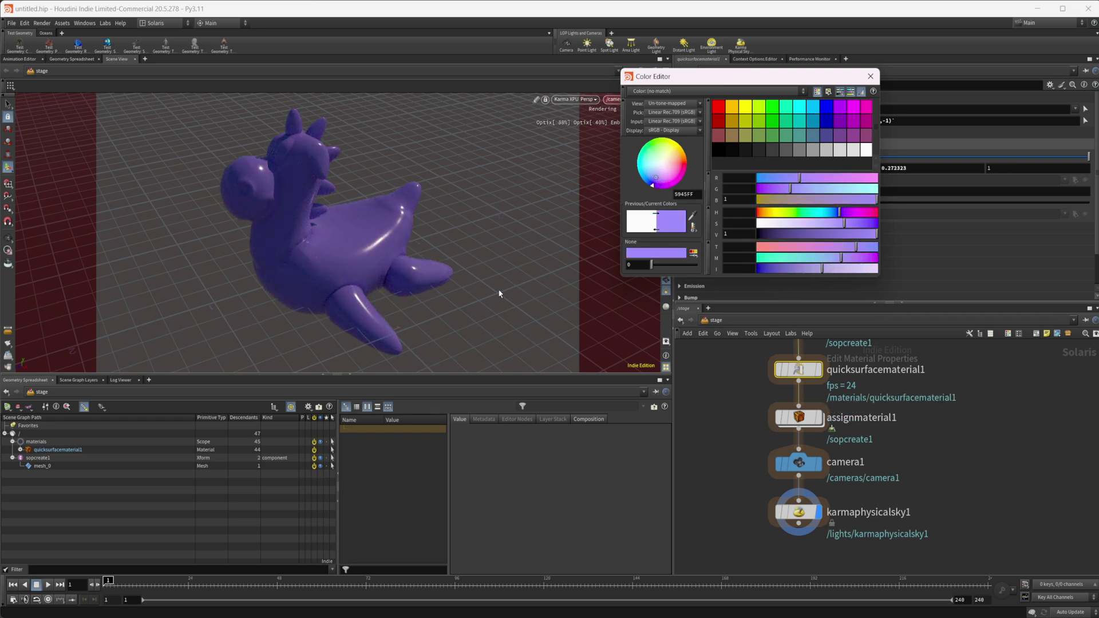
pyautogui.click(870, 76)
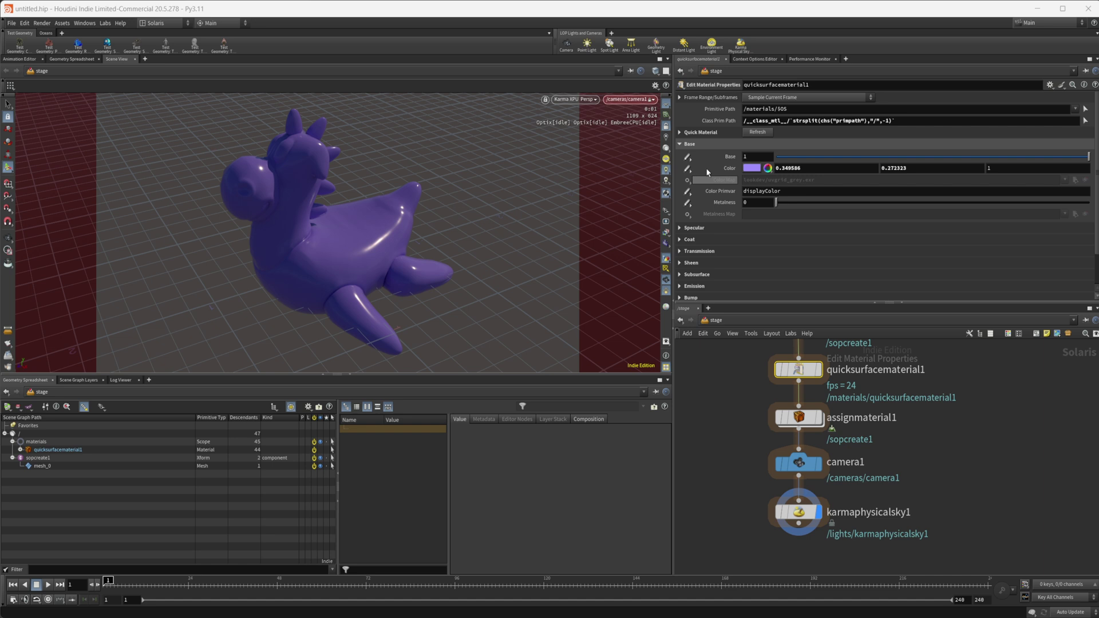
pyautogui.keyDown('ctrl'); pyautogui.middleClick(726, 168); pyautogui.keyUp('ctrl')
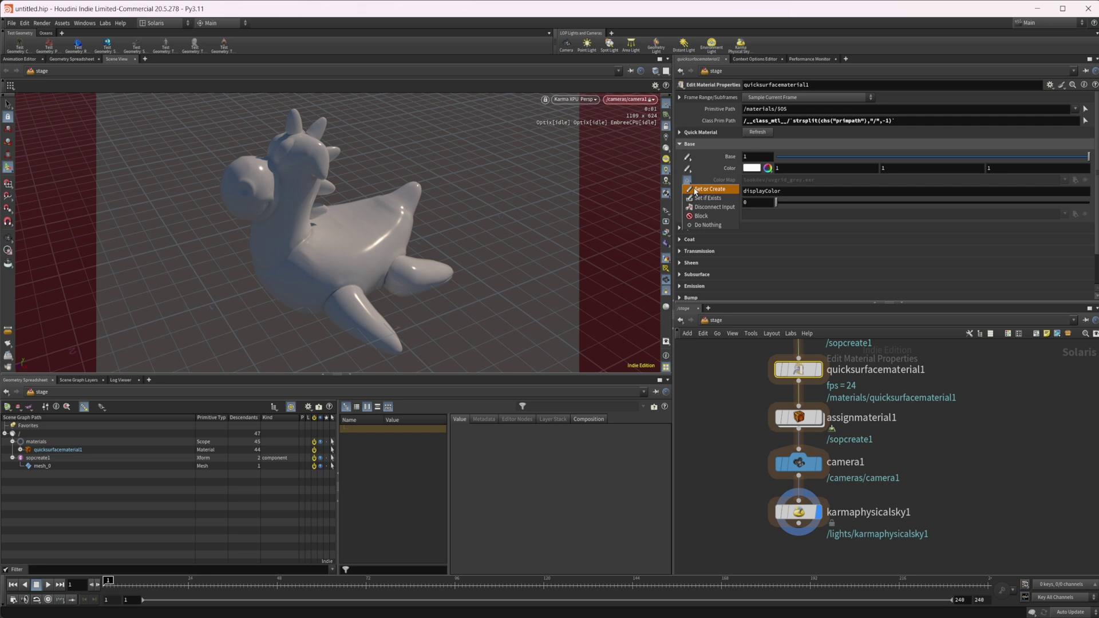
pyautogui.click(686, 181)
pyautogui.click(693, 228)
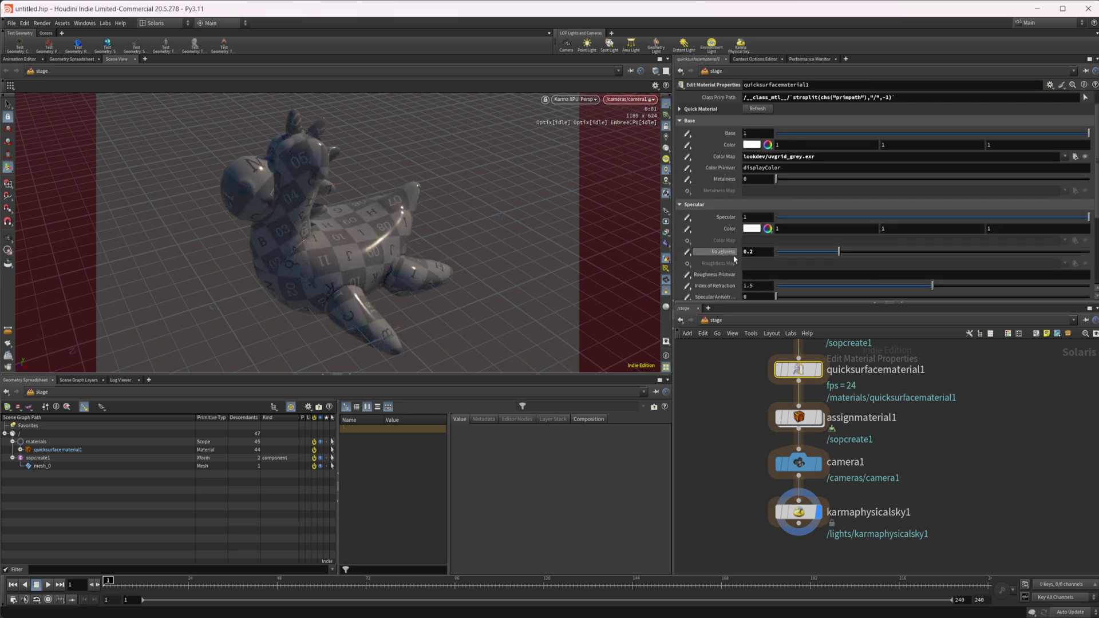
pyautogui.scroll(-2, 722, 216)
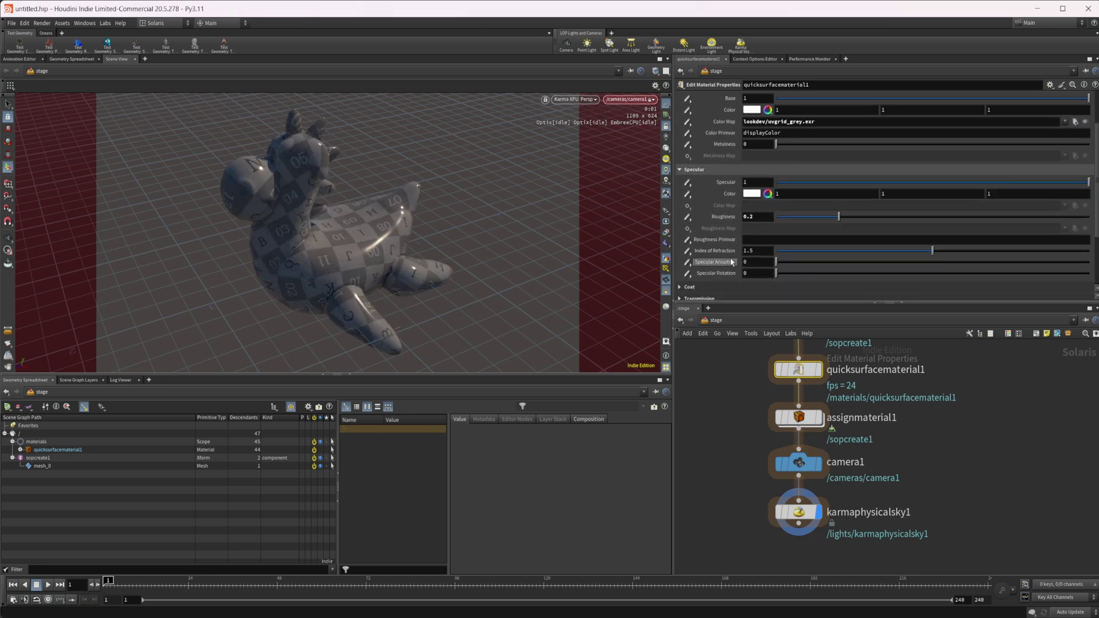
pyautogui.click(690, 169)
pyautogui.click(694, 213)
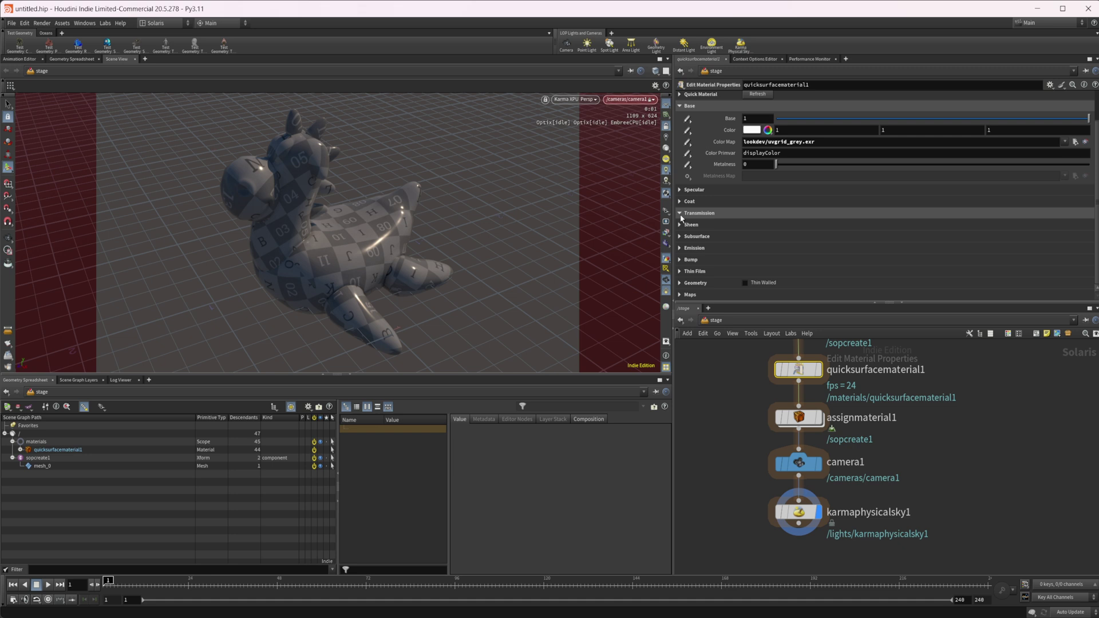
pyautogui.click(689, 214)
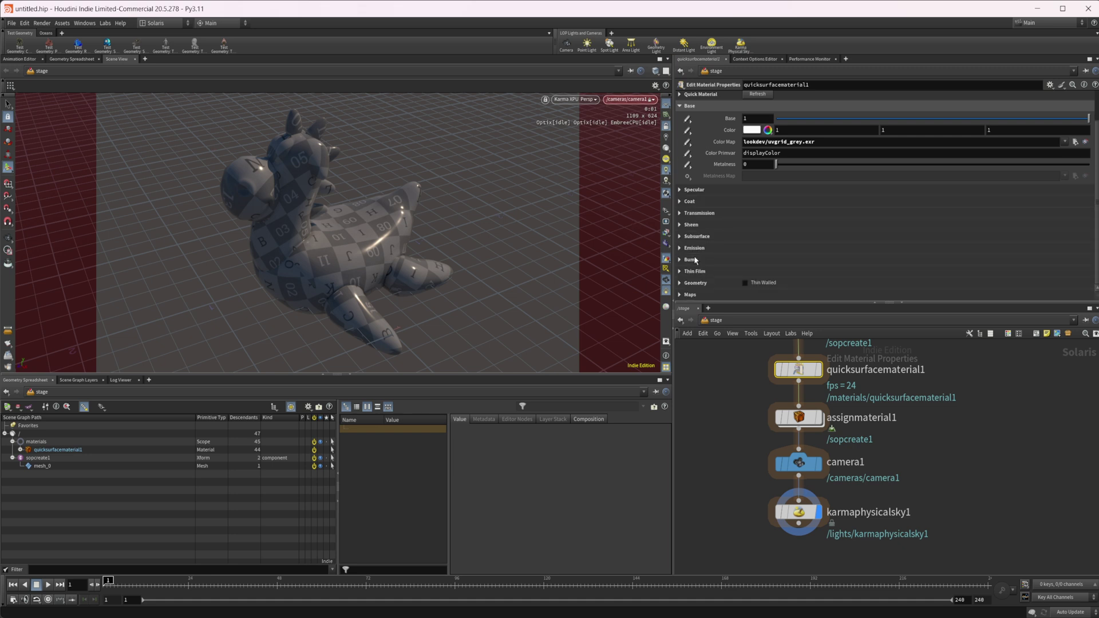
pyautogui.scroll(2, 716, 274)
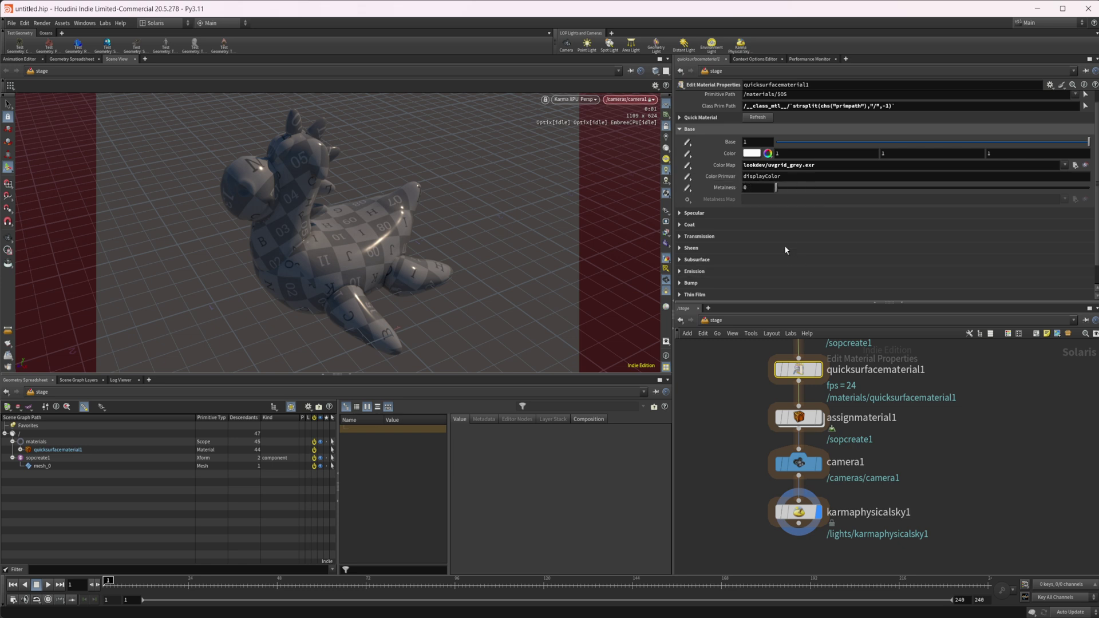
# - Add a COP Network and, inside it, a Null and a Fractal Noise node
pyautogui.press('h')
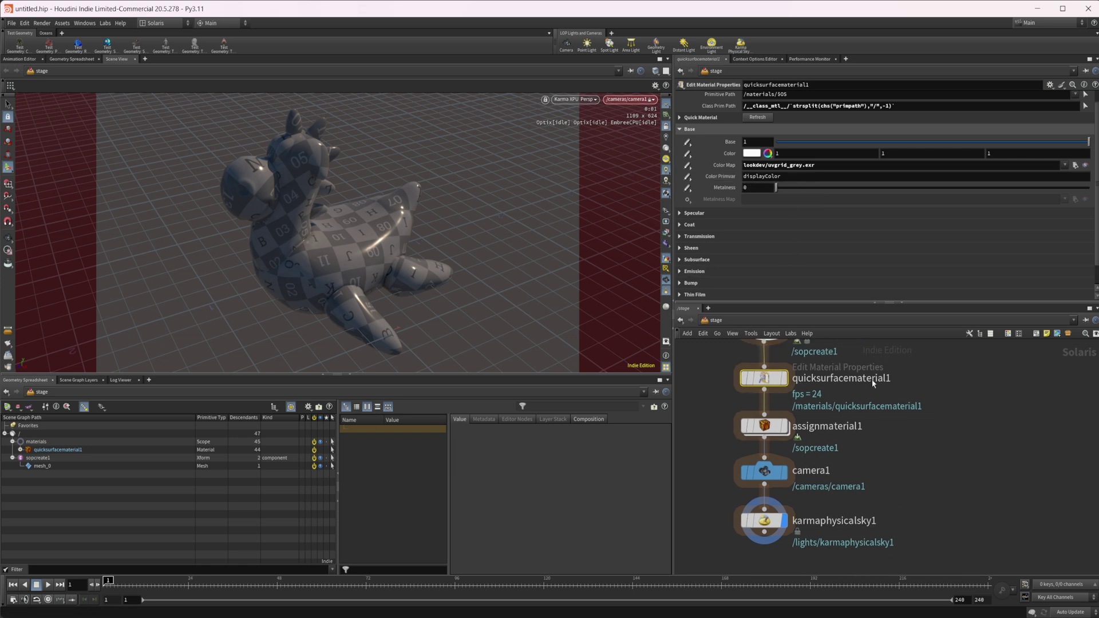
pyautogui.press('Tab')
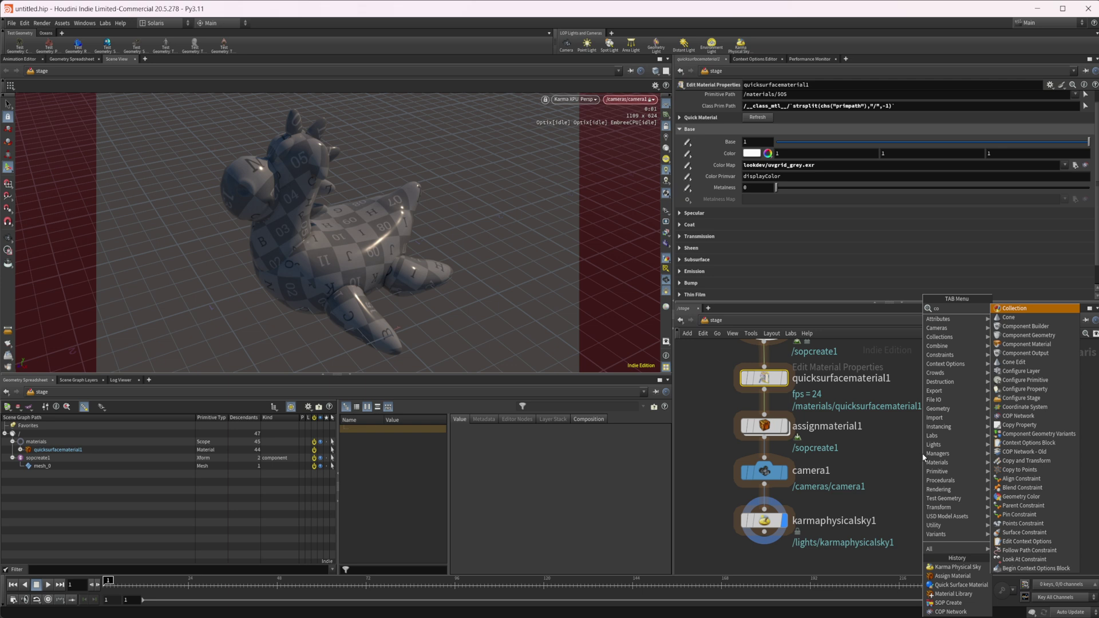
pyautogui.press('Return')
pyautogui.doubleClick(924, 456)
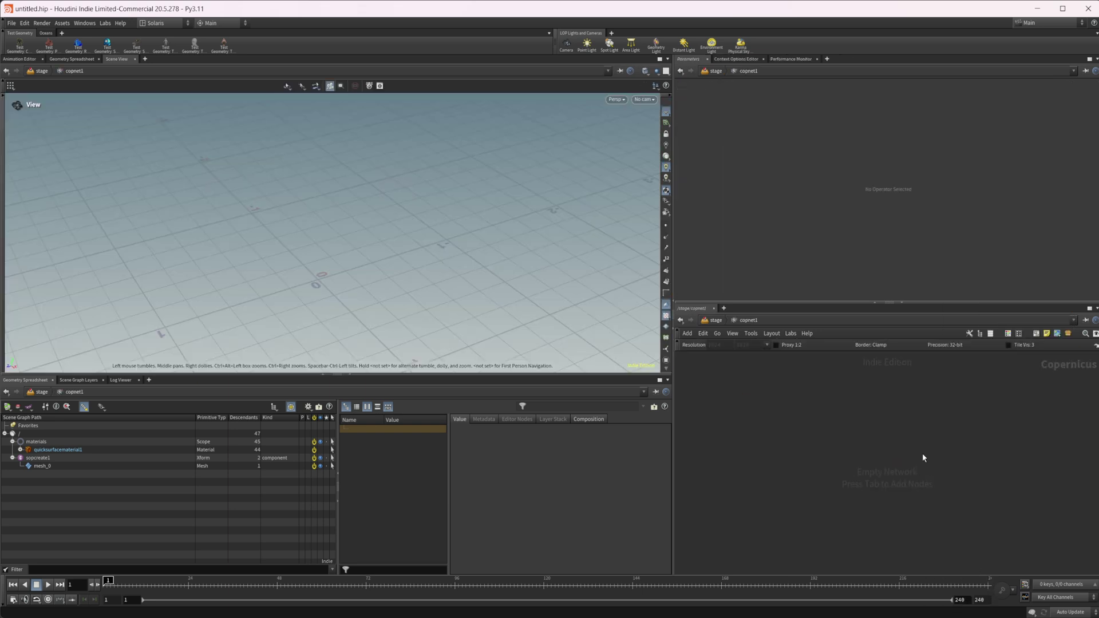
pyautogui.press('Tab')
pyautogui.press('Return')
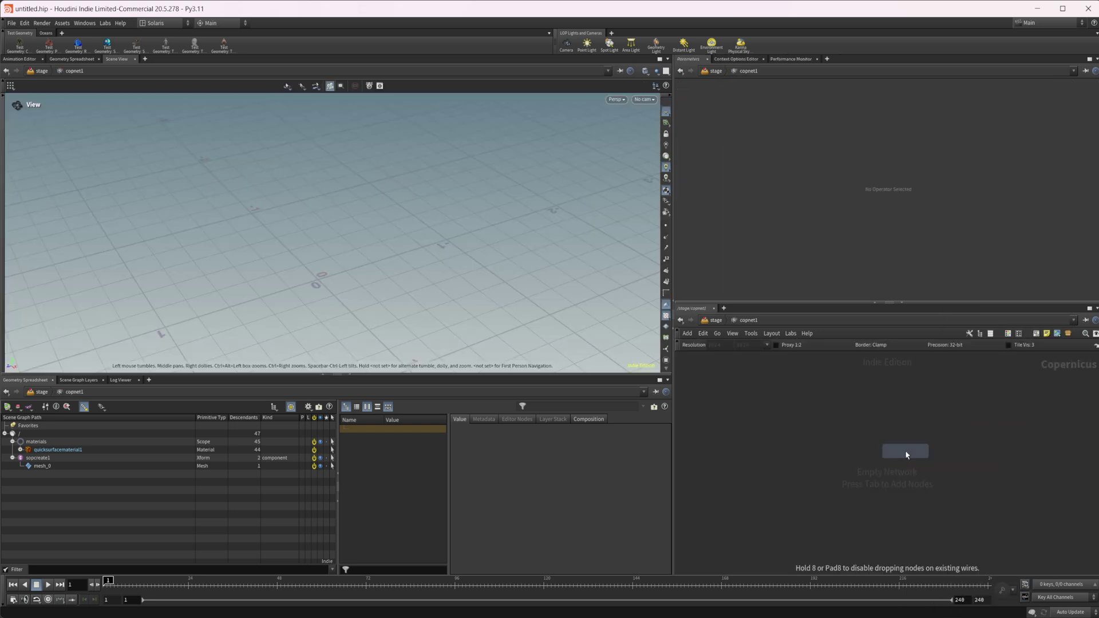
pyautogui.click(905, 450)
pyautogui.press('Tab')
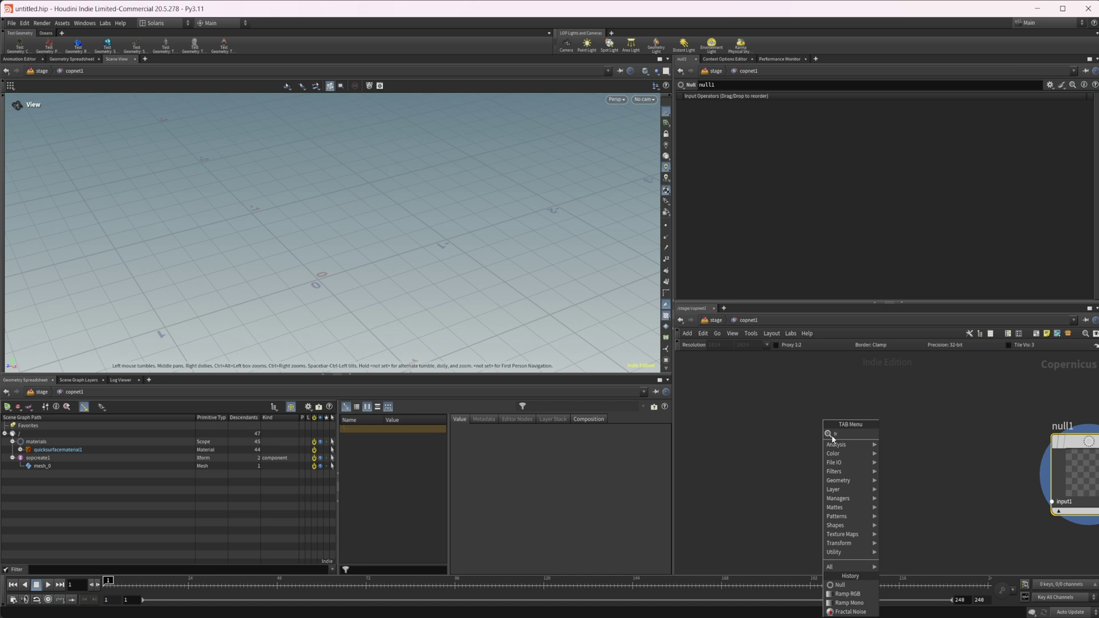
pyautogui.press('Return')
pyautogui.click(832, 439)
pyautogui.doubleClick(830, 452)
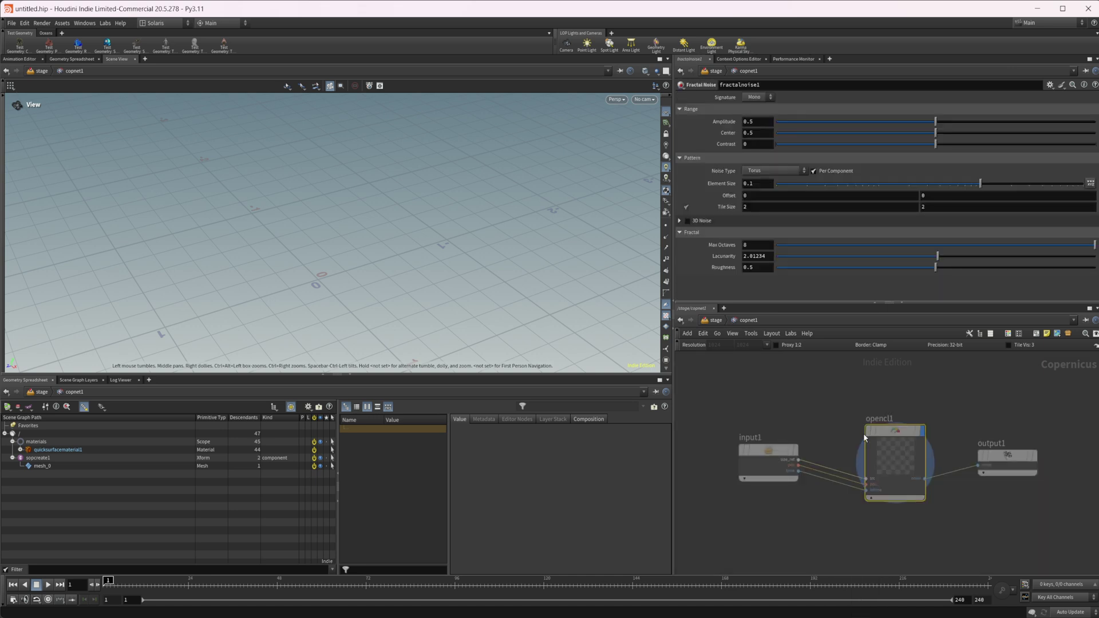
pyautogui.click(870, 438)
pyautogui.click(748, 320)
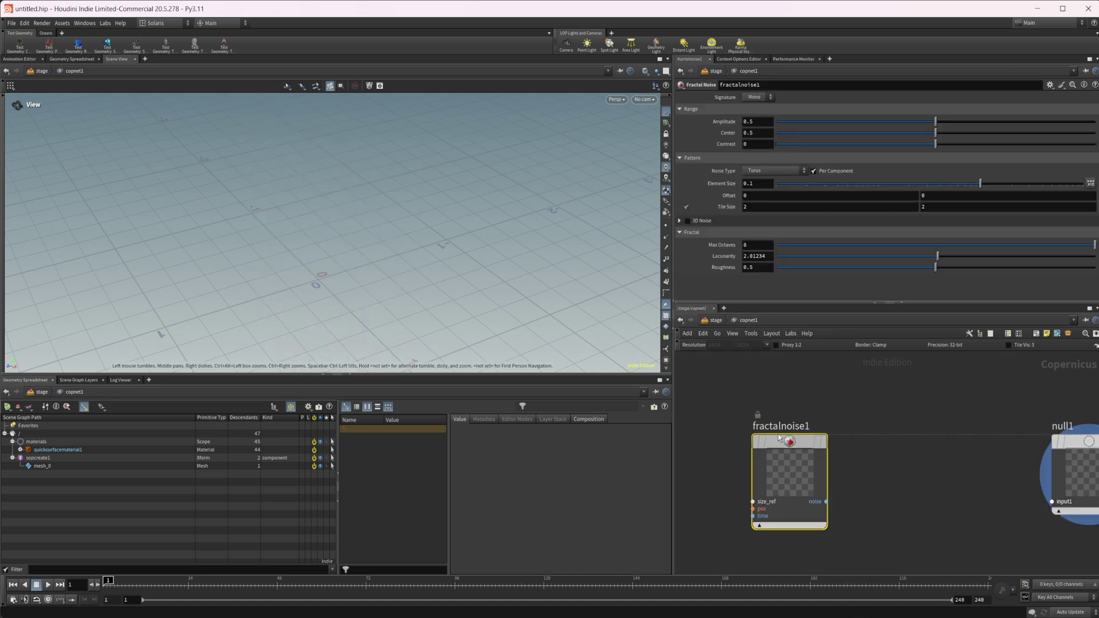
# - Add a Ramp RGB fed by the fractal noise, and rename the null to Base_Color
pyautogui.press('Tab')
pyautogui.write('ram')
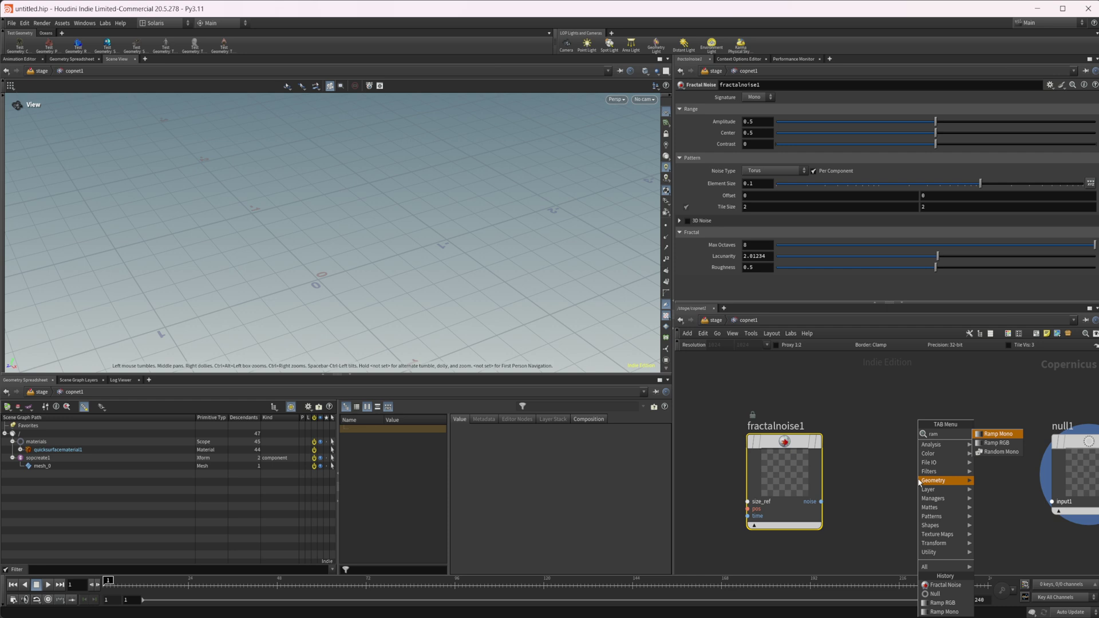
pyautogui.press('Down')
pyautogui.press('Return')
pyautogui.click(918, 478)
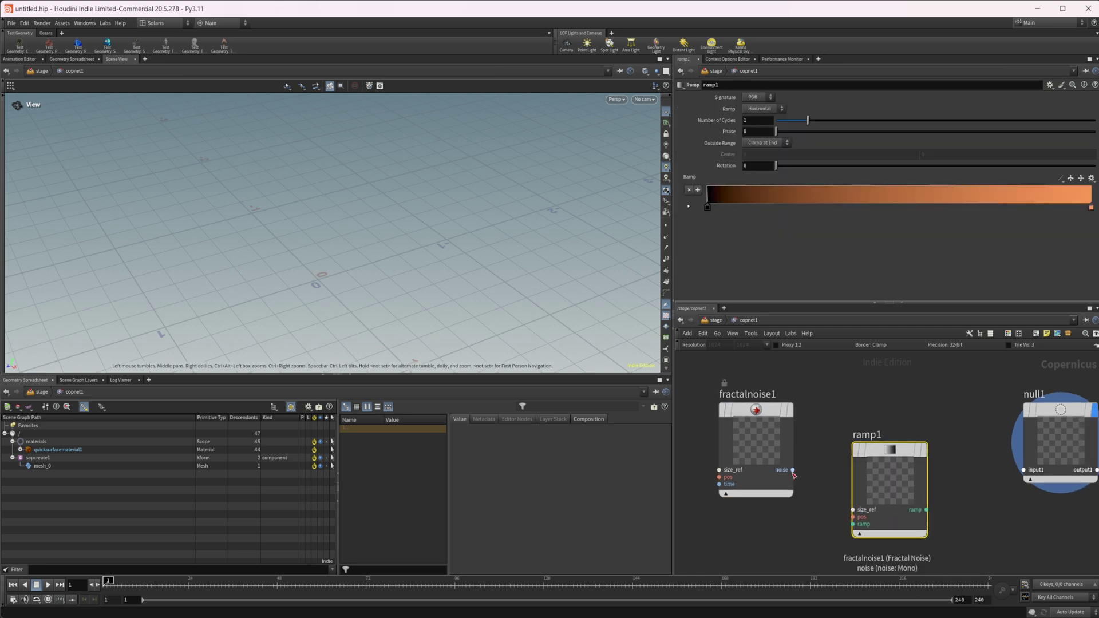
pyautogui.moveTo(792, 470); pyautogui.dragTo(994, 511)
pyautogui.doubleClick(1010, 436)
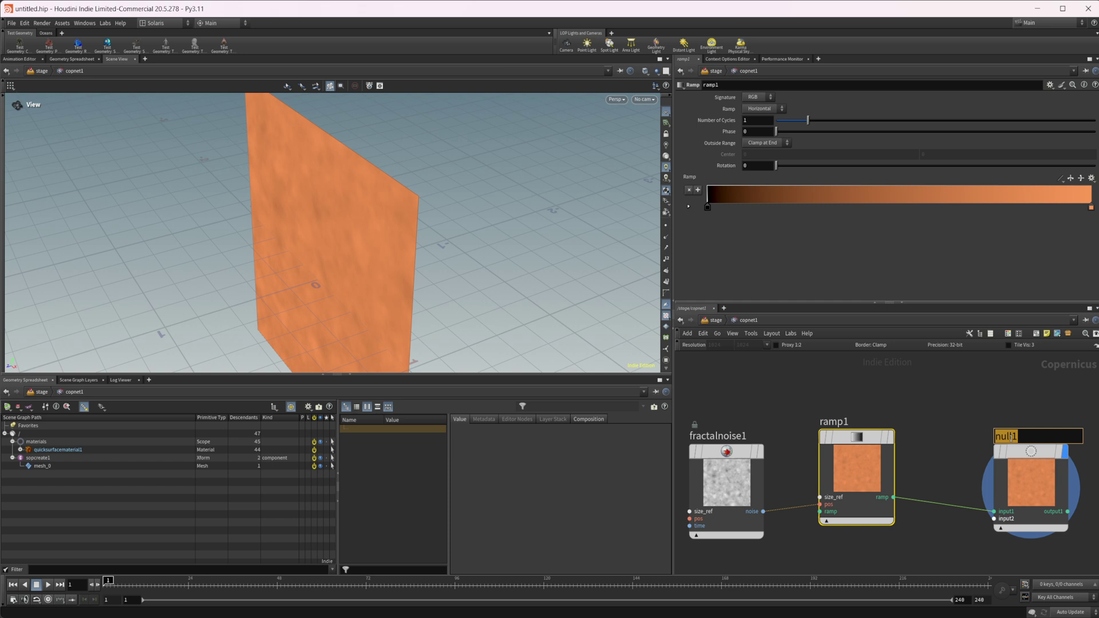
pyautogui.write('Base_Co')
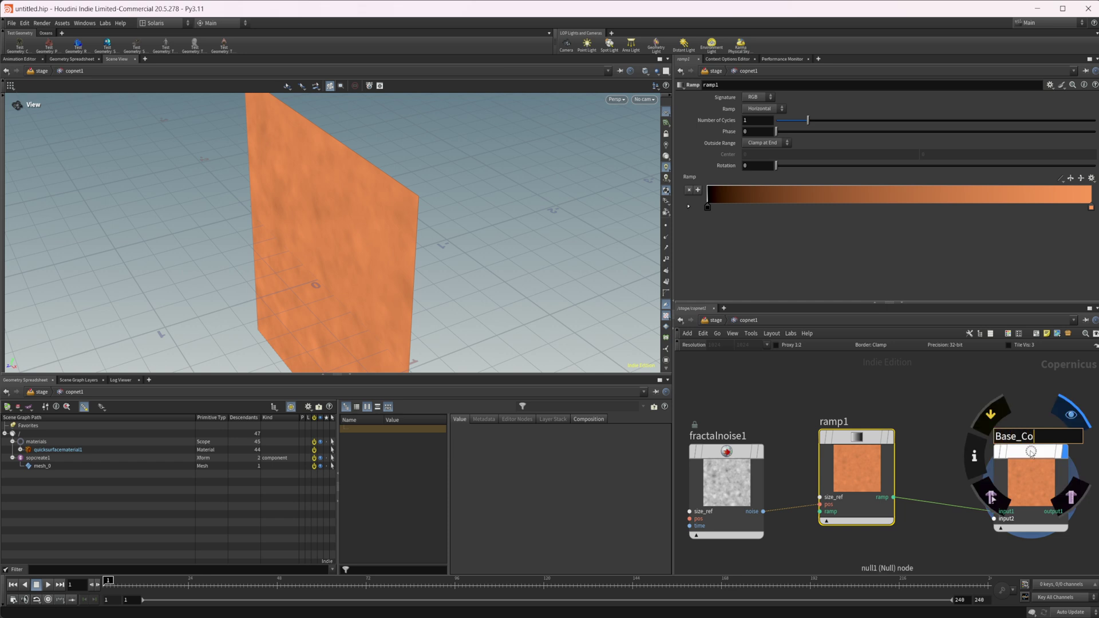
pyautogui.write('lor')
pyautogui.press('Return')
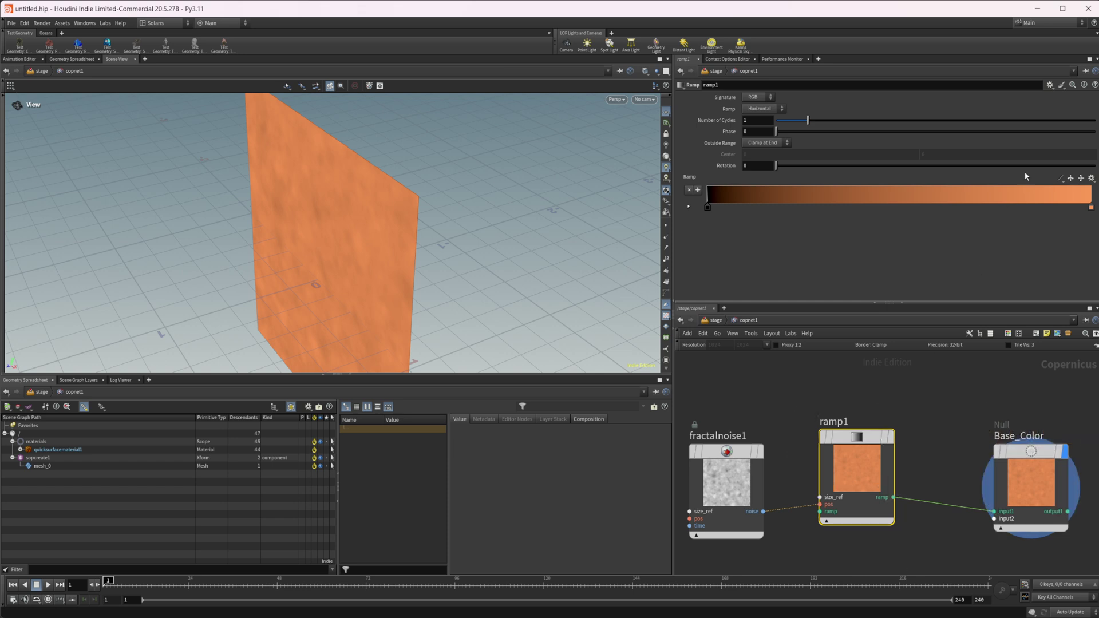
# - Apply the black-purple-red-orange-yellow ramp preset and shift its colour keys toward the bright end
pyautogui.click(1091, 178)
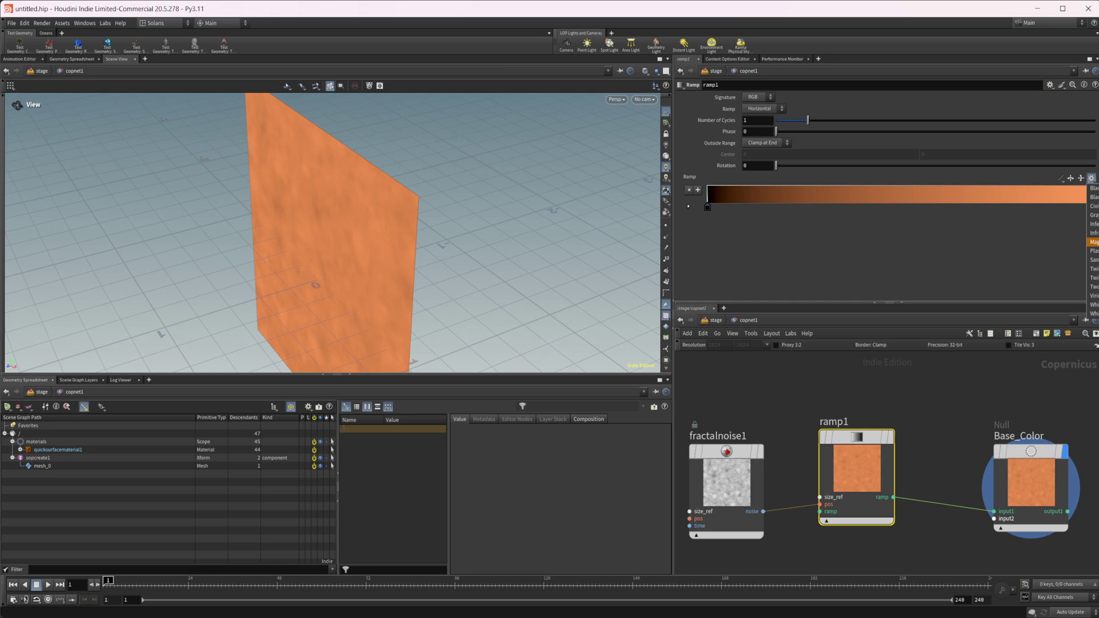
pyautogui.click(1094, 233)
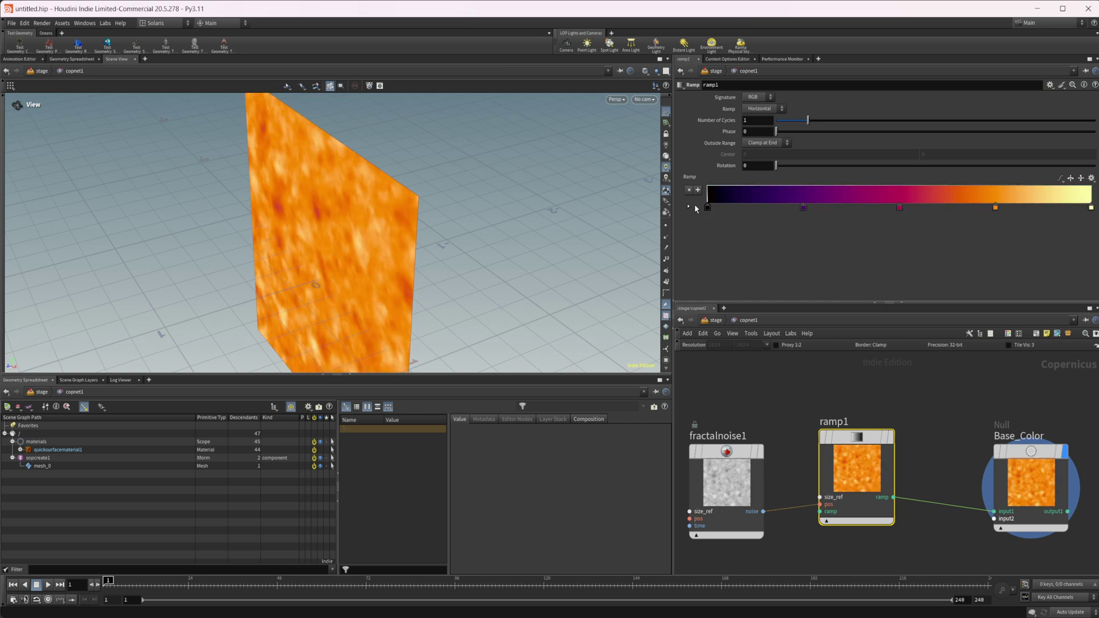
pyautogui.moveTo(708, 208); pyautogui.dragTo(1040, 209)
pyautogui.moveTo(388, 287); pyautogui.dragTo(413, 298)
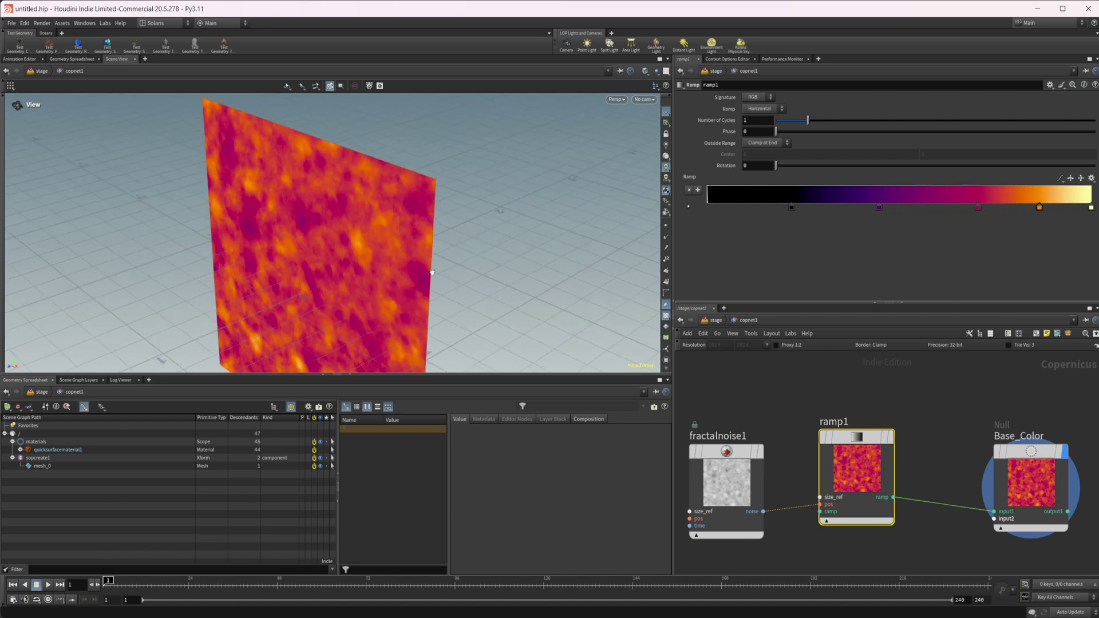
# - Set quicksurfacematerial1's Color Map to op:/stage/copnet1/Base_Color/
pyautogui.click(715, 320)
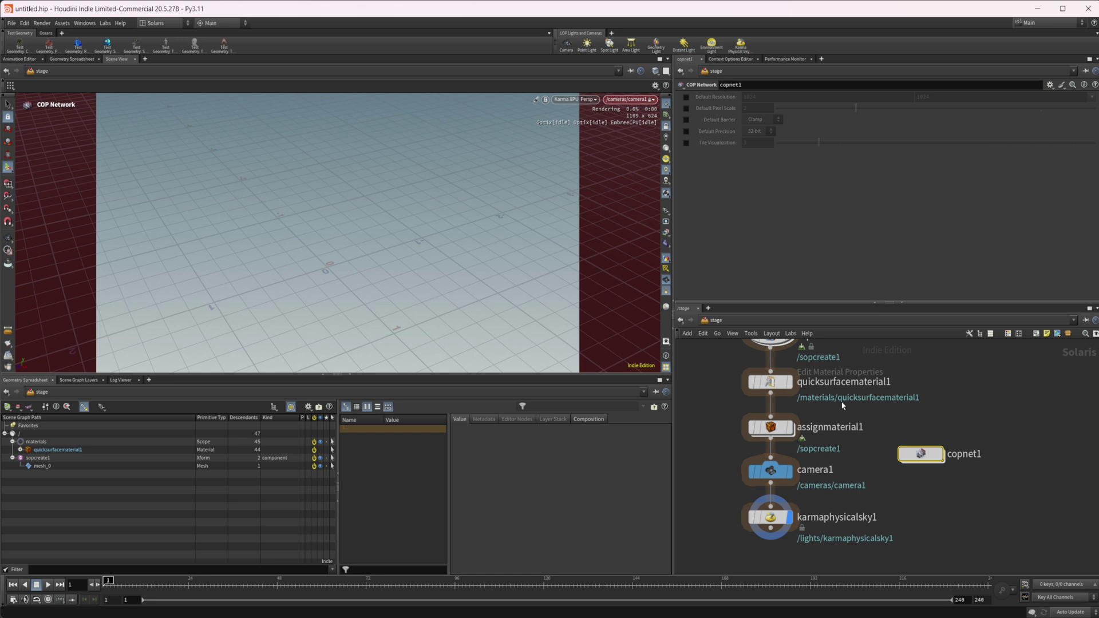
pyautogui.click(771, 382)
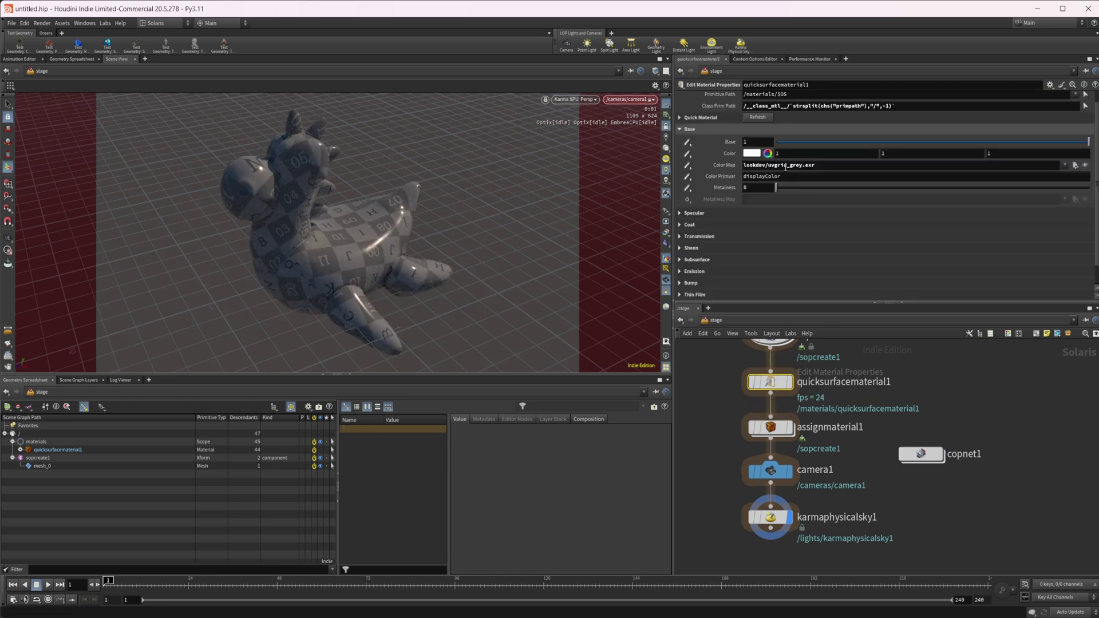
pyautogui.tripleClick(785, 166)
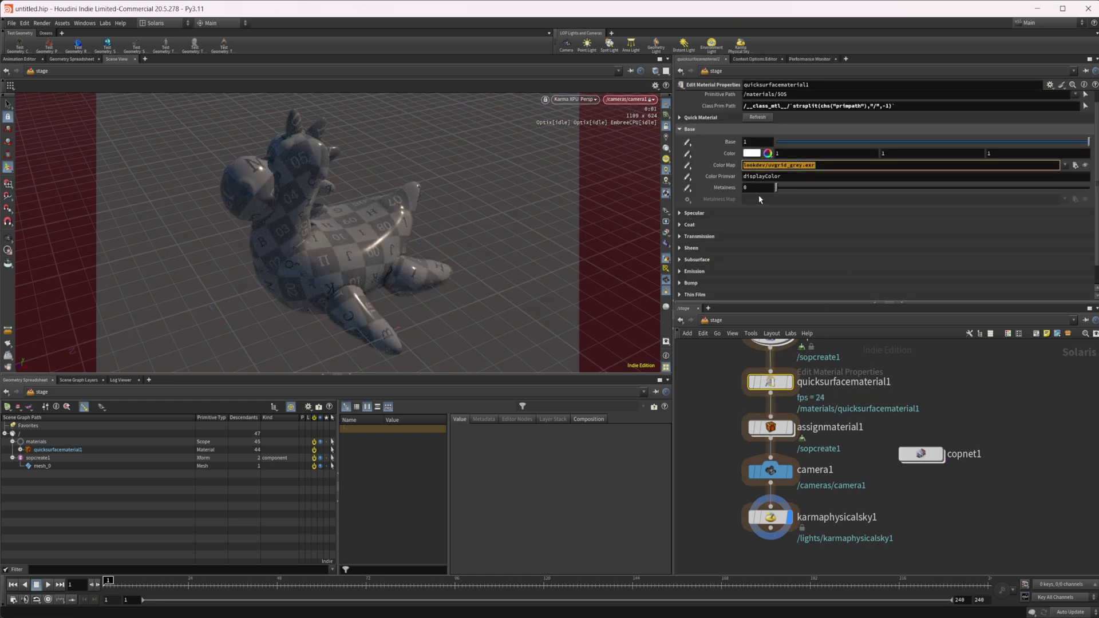
pyautogui.write('op:/')
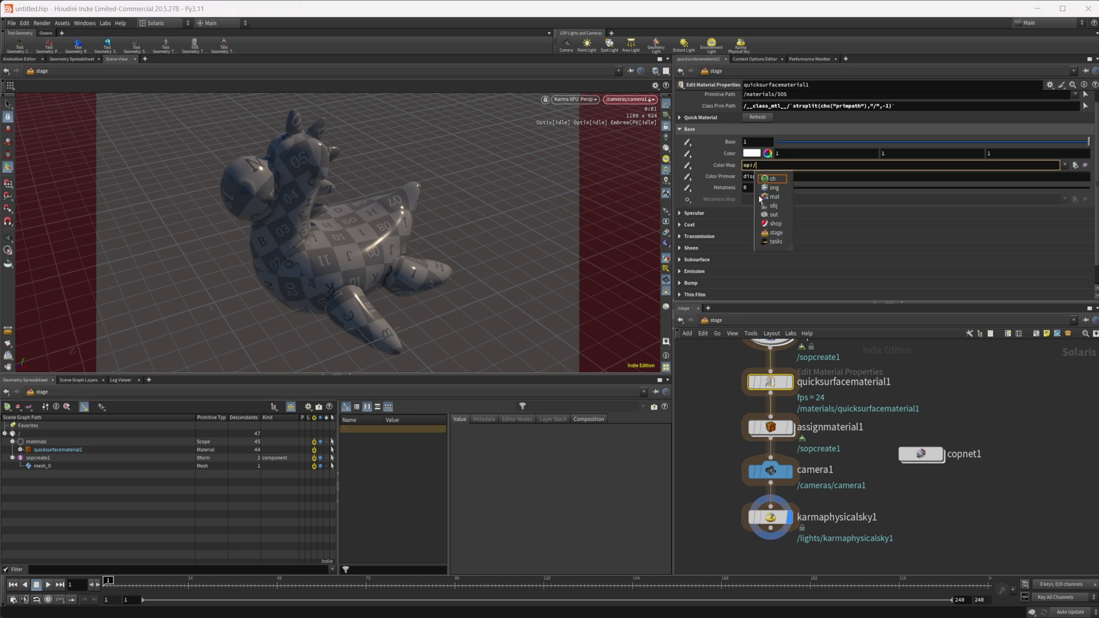
pyautogui.click(781, 234)
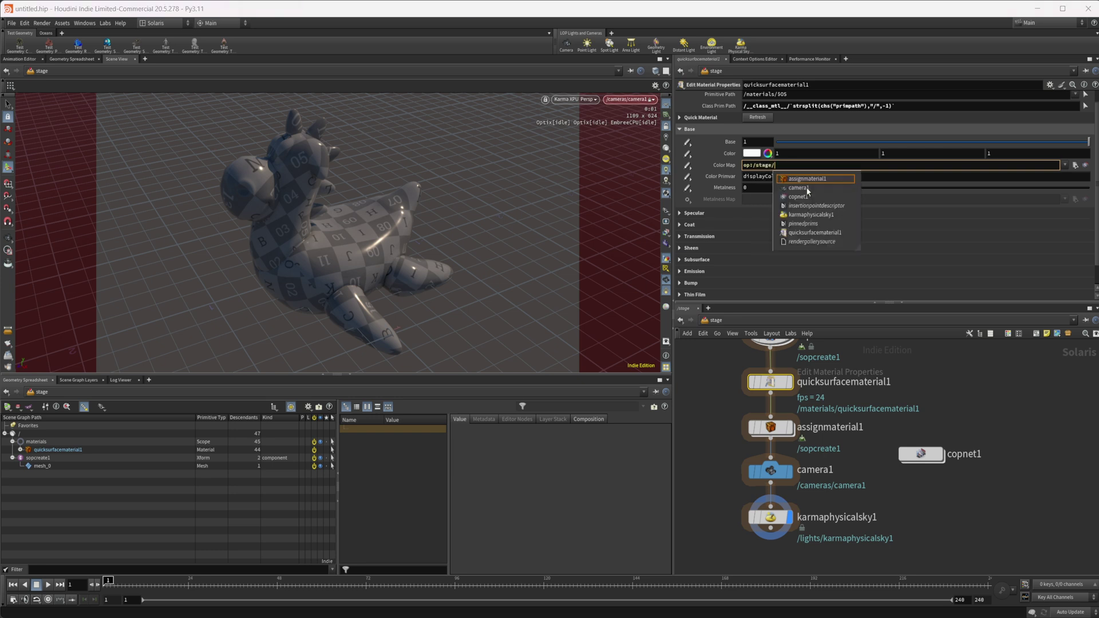
pyautogui.click(813, 196)
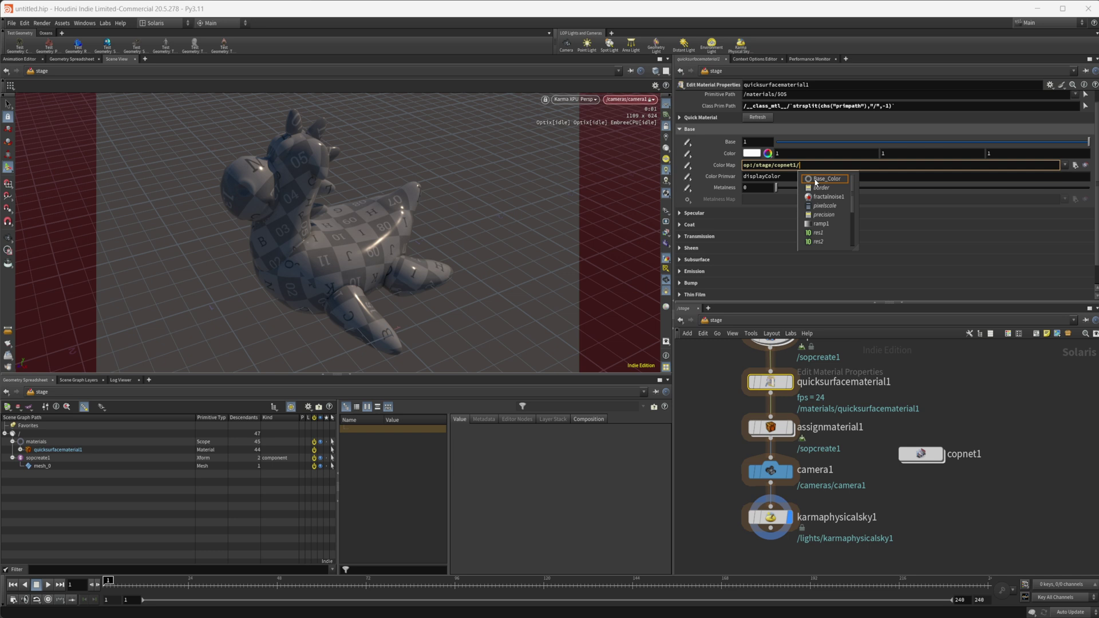
pyautogui.click(827, 179)
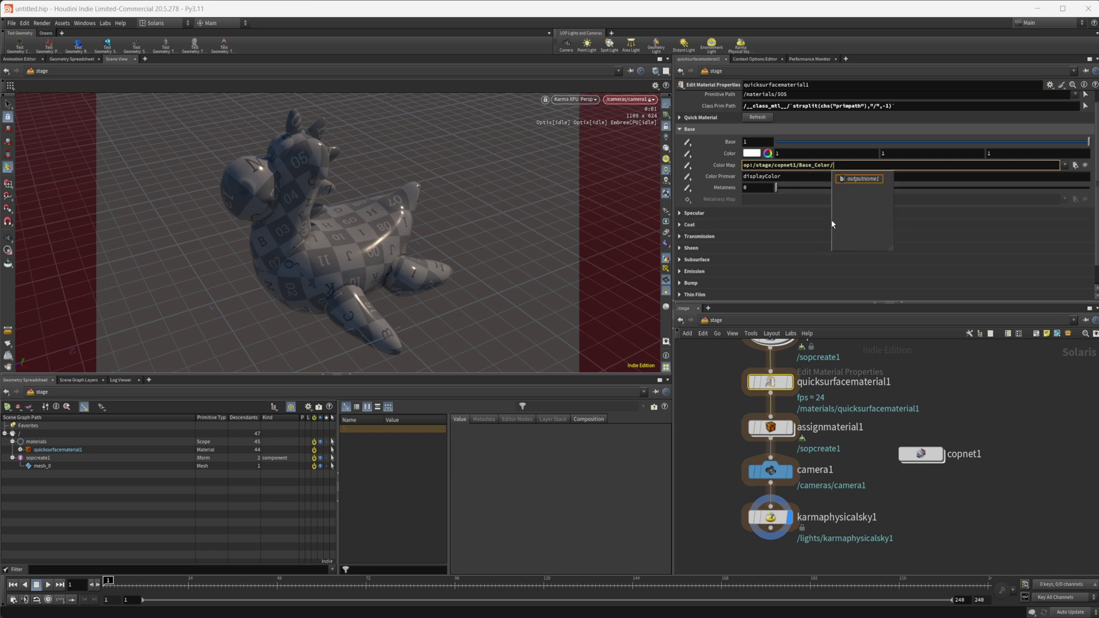
pyautogui.press('Return')
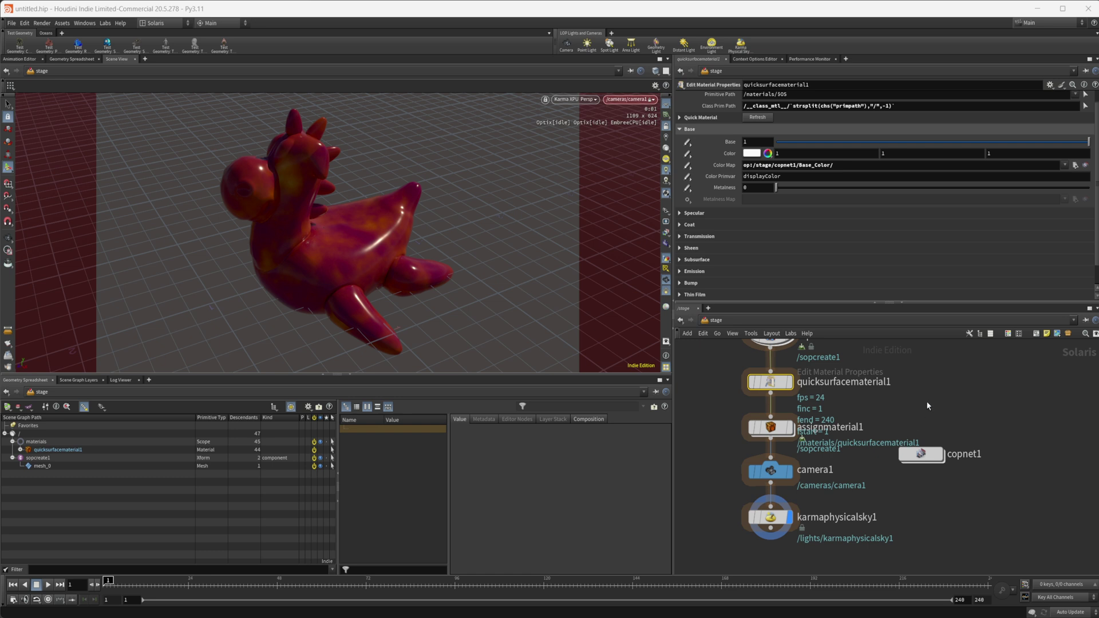
# - Delete copnet1 and check that quicksurfacematerial1's Color Map is now empty
pyautogui.click(920, 454)
pyautogui.press('Delete')
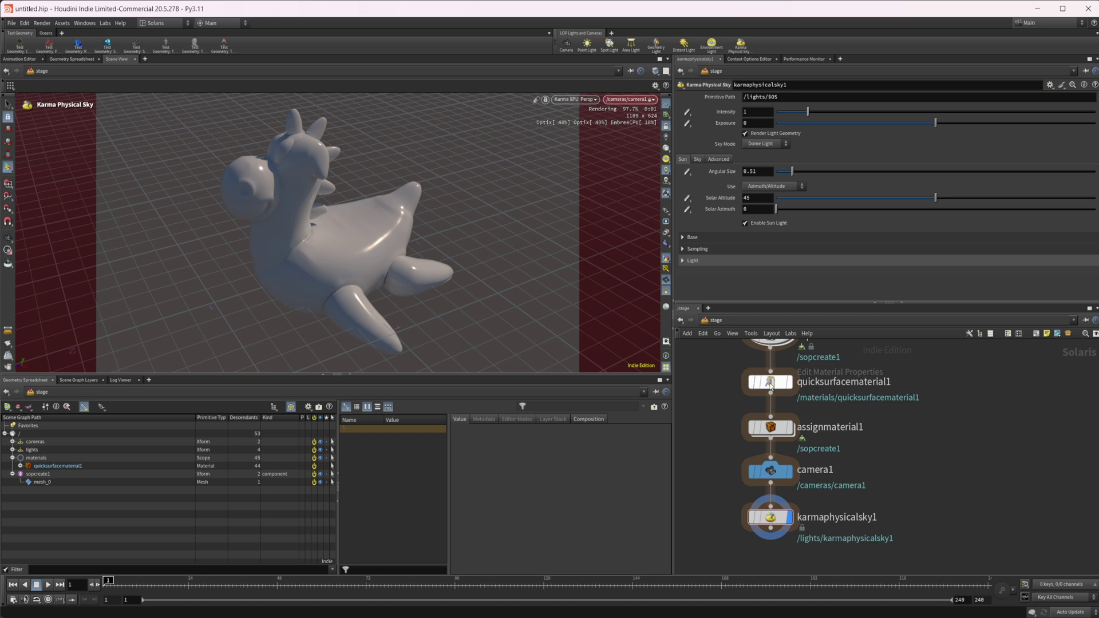
pyautogui.click(771, 382)
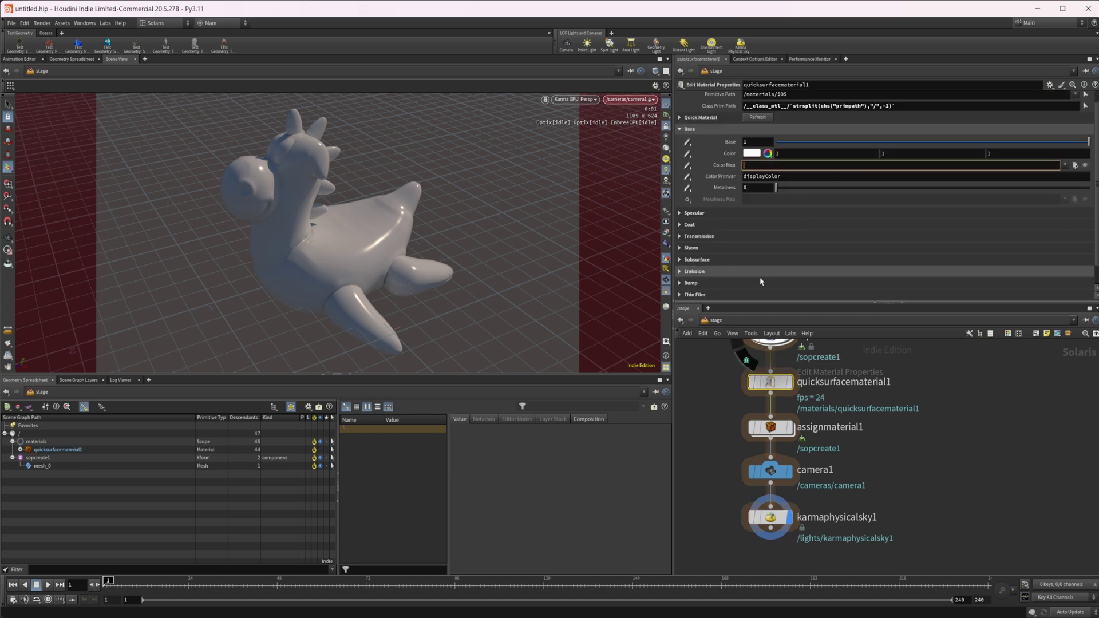
pyautogui.click(938, 381)
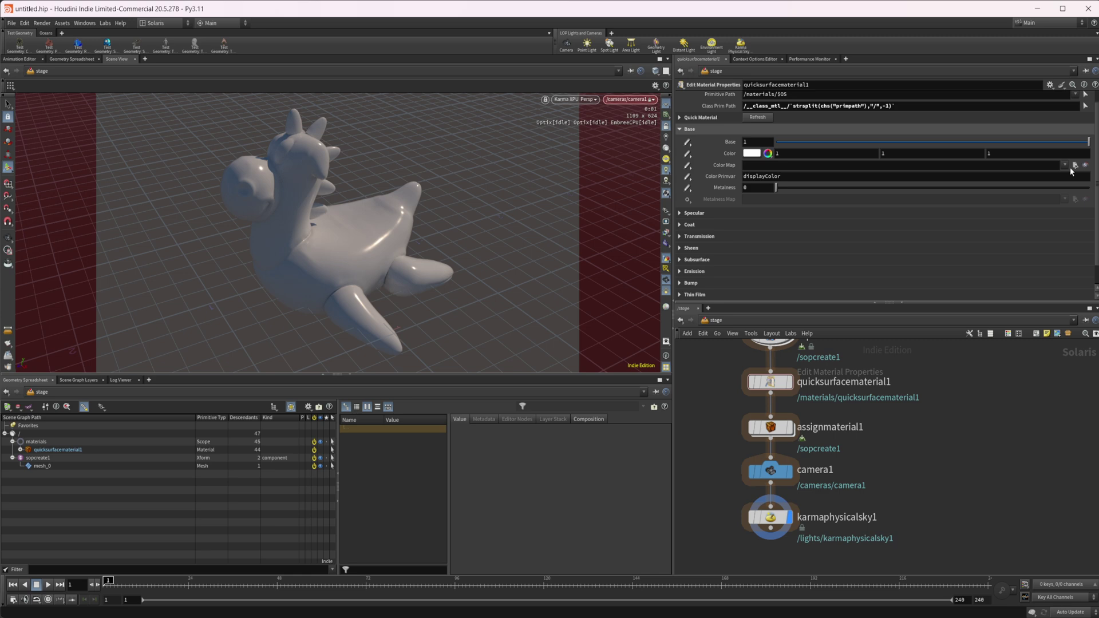
# - Enable the Color Map toggle to auto-create a checkerboard maps network, then tidy its nodes
pyautogui.click(1085, 166)
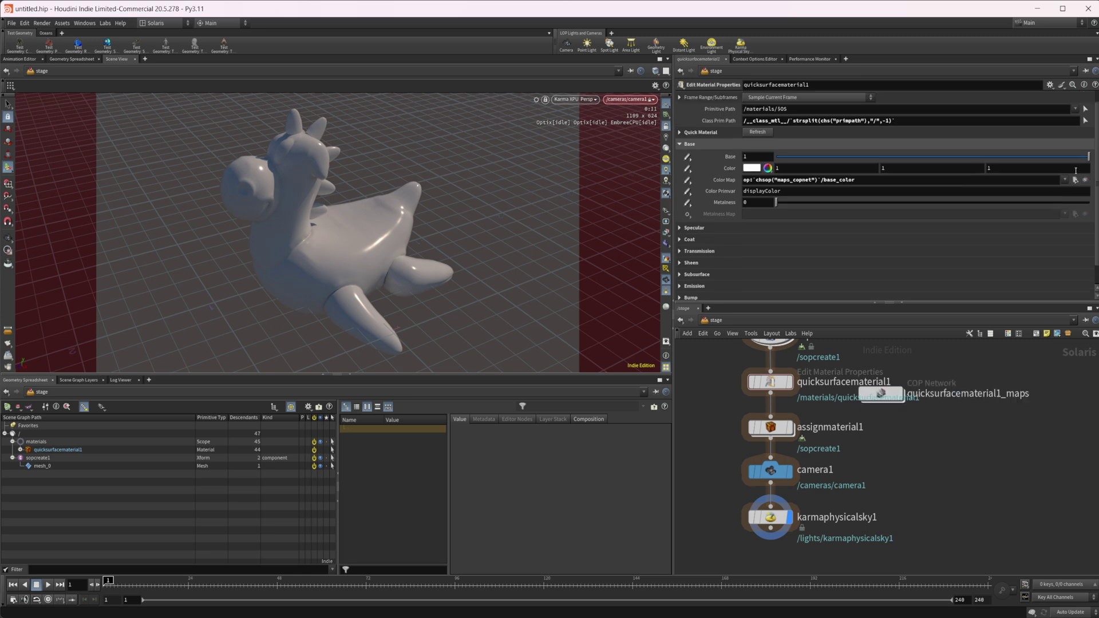
pyautogui.moveTo(890, 404); pyautogui.dragTo(916, 435)
pyautogui.doubleClick(916, 435)
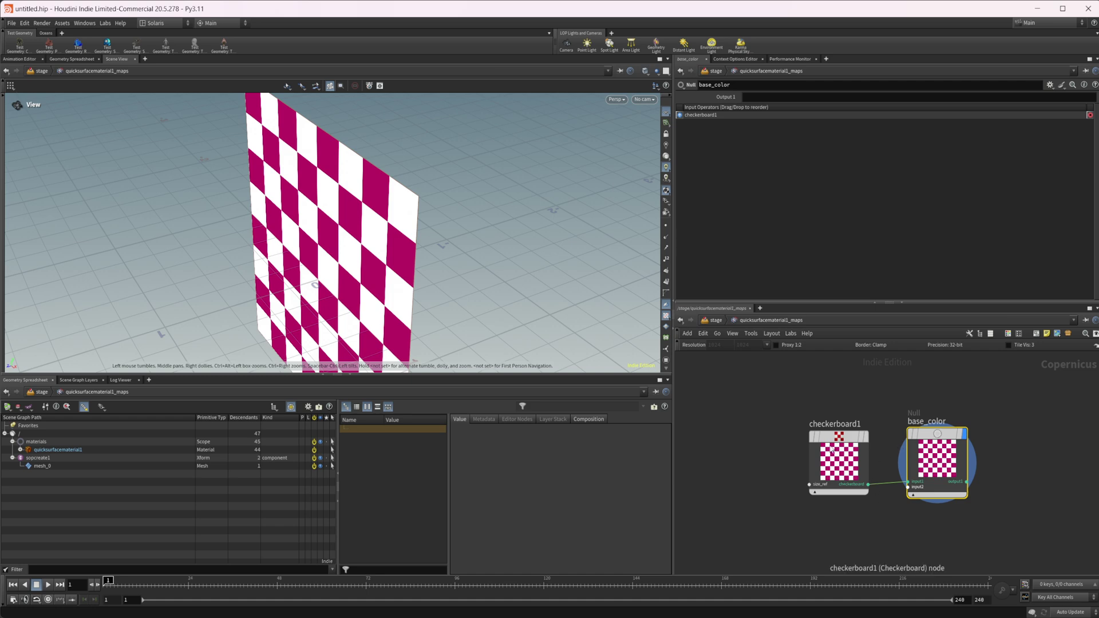
pyautogui.moveTo(828, 445); pyautogui.dragTo(790, 442)
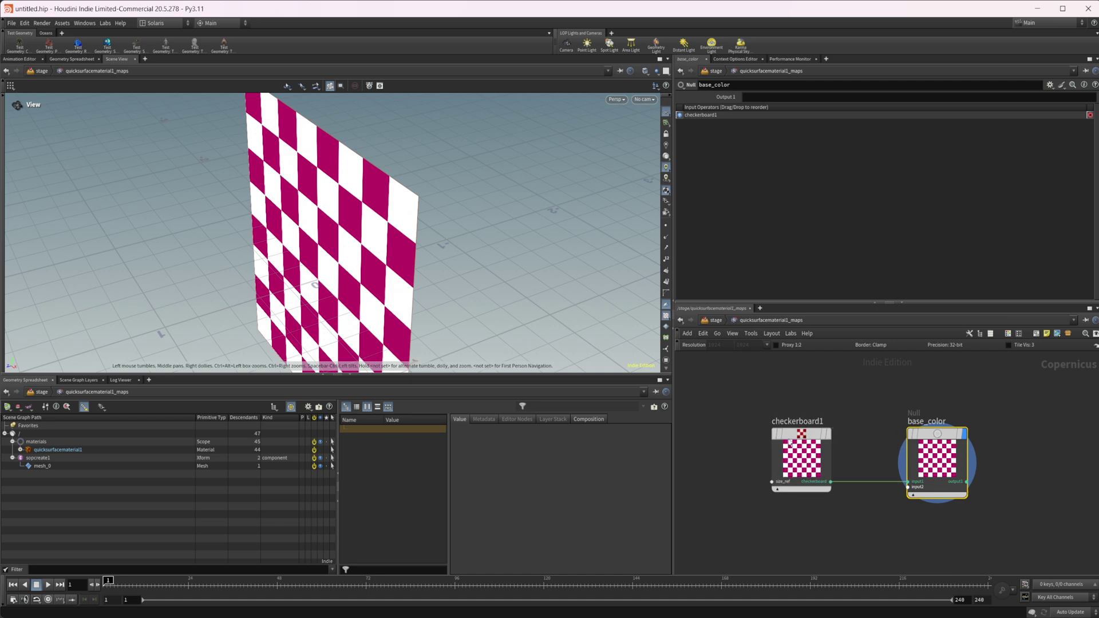
pyautogui.click(715, 320)
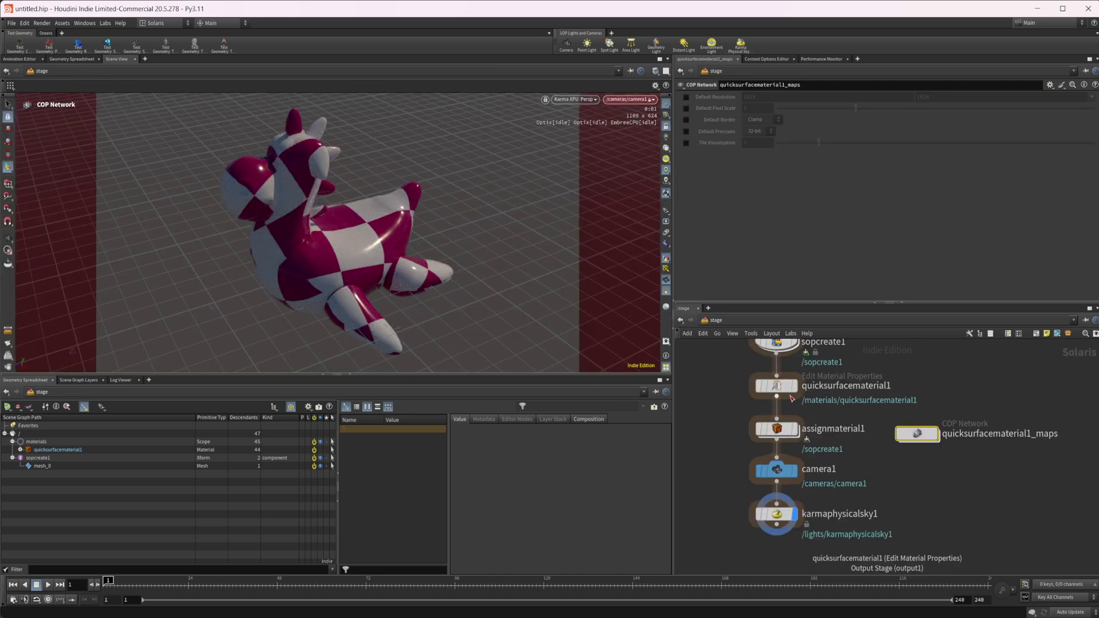
# - Enable the Specular Color Map on quicksurfacematerial1 to auto-create a specular_color output
pyautogui.click(776, 385)
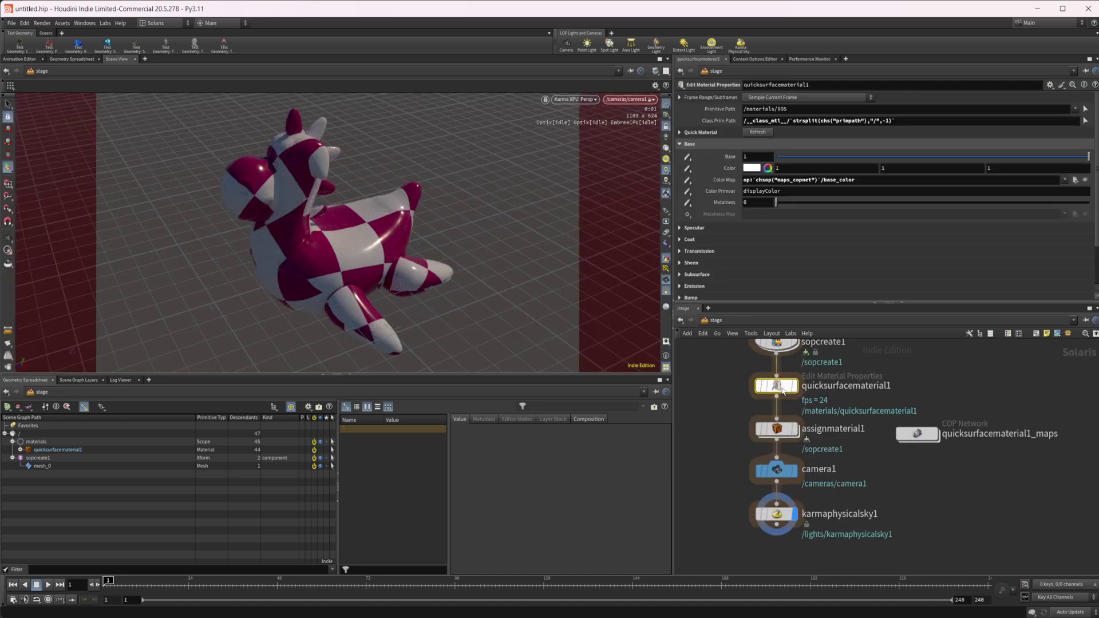
pyautogui.click(682, 229)
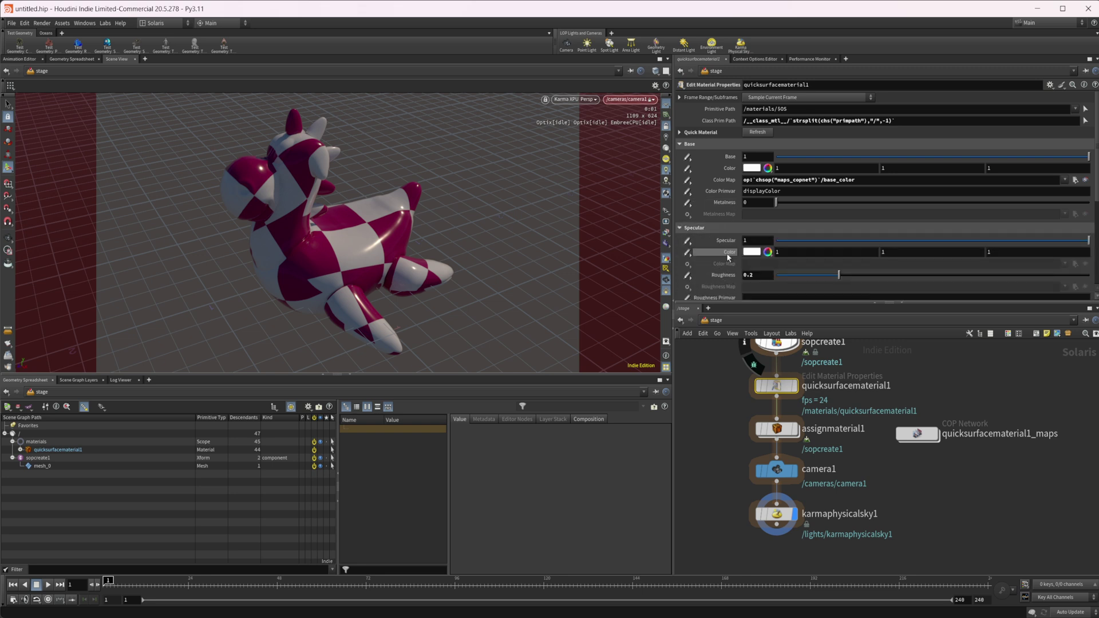
pyautogui.scroll(-1, 716, 258)
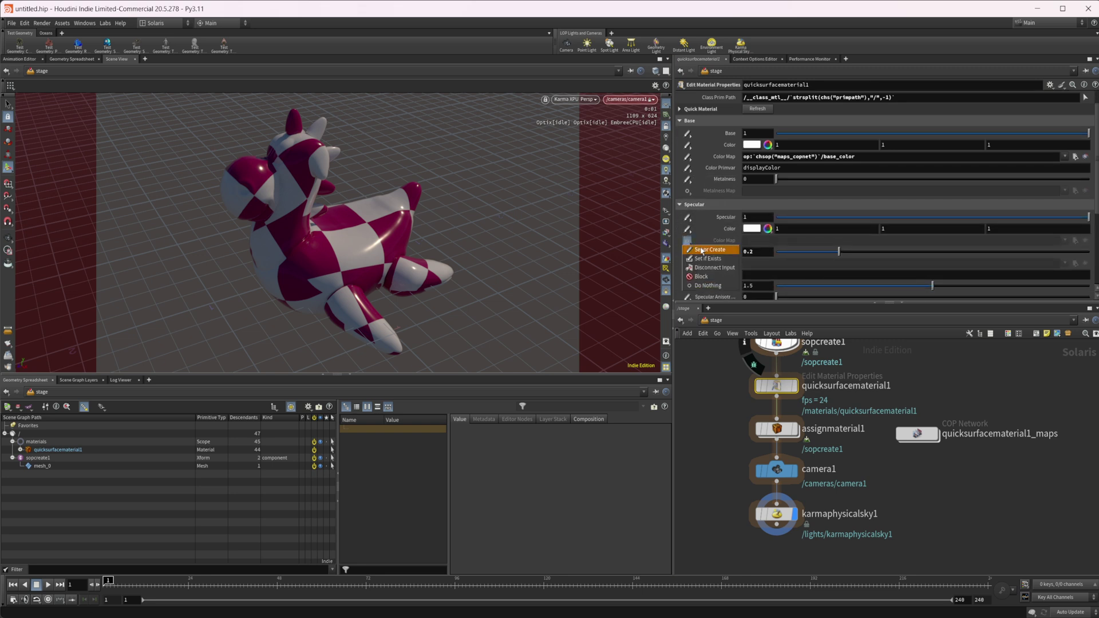
pyautogui.click(688, 241)
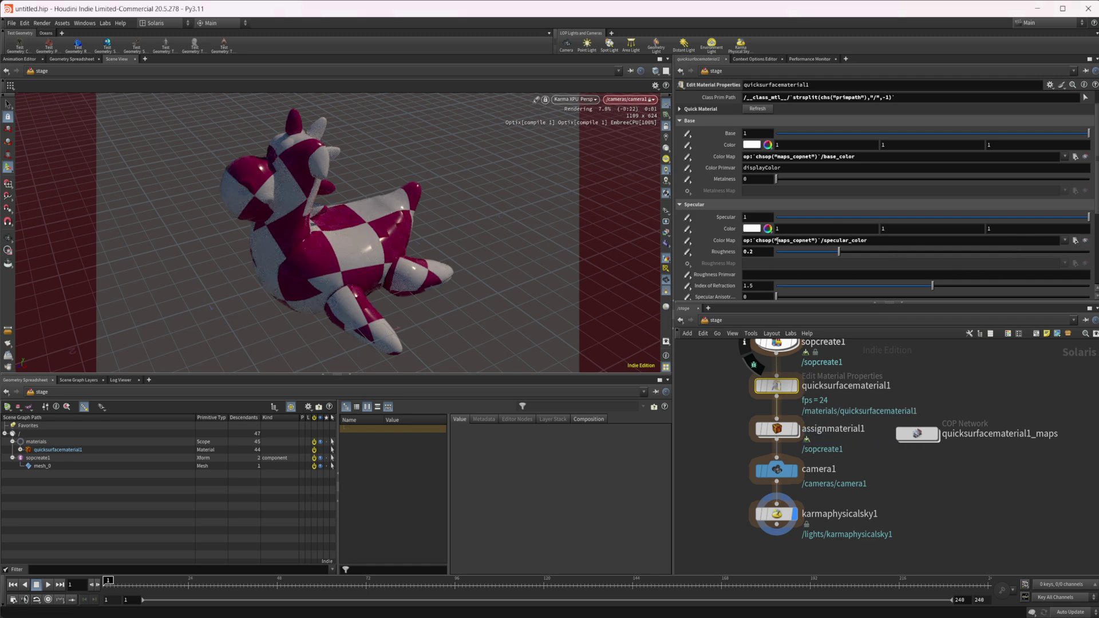
# - In the maps network, replace checkerboard2 with a Fractal Noise wired into specular_color
pyautogui.doubleClick(917, 433)
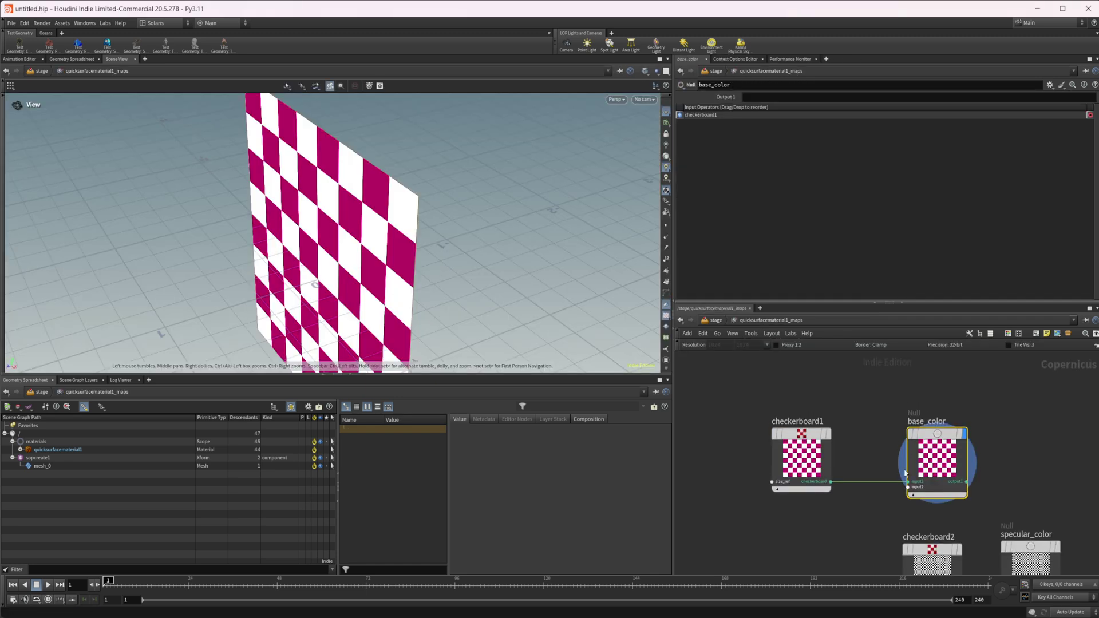
pyautogui.click(912, 470)
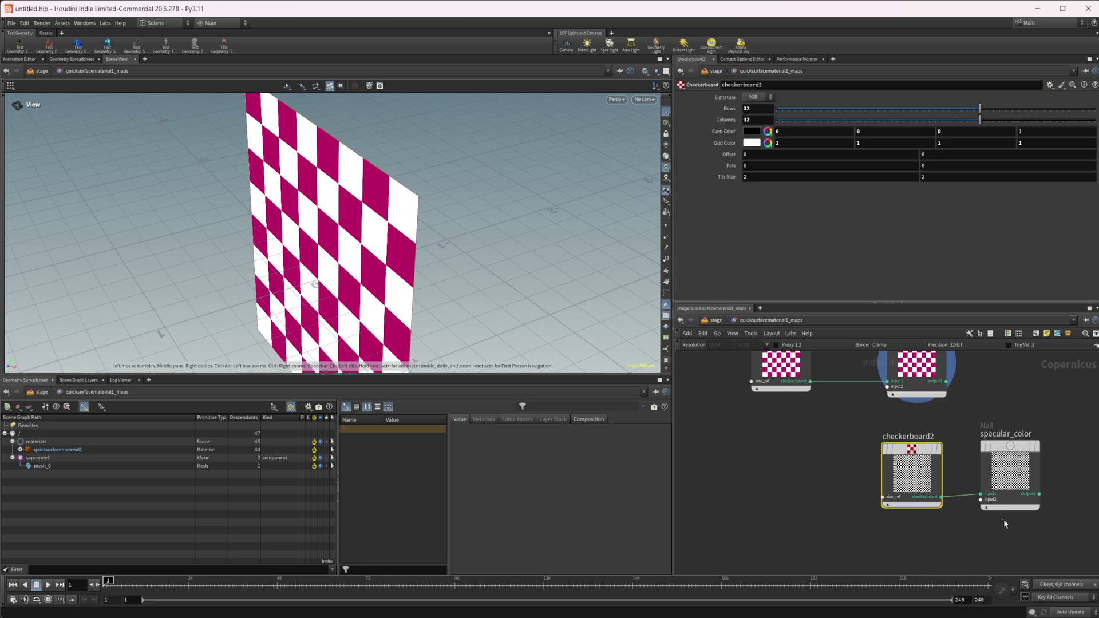
pyautogui.keyDown('shift'); pyautogui.click(1011, 466); pyautogui.keyUp('shift')
pyautogui.moveTo(1011, 466); pyautogui.dragTo(914, 471)
pyautogui.click(813, 478)
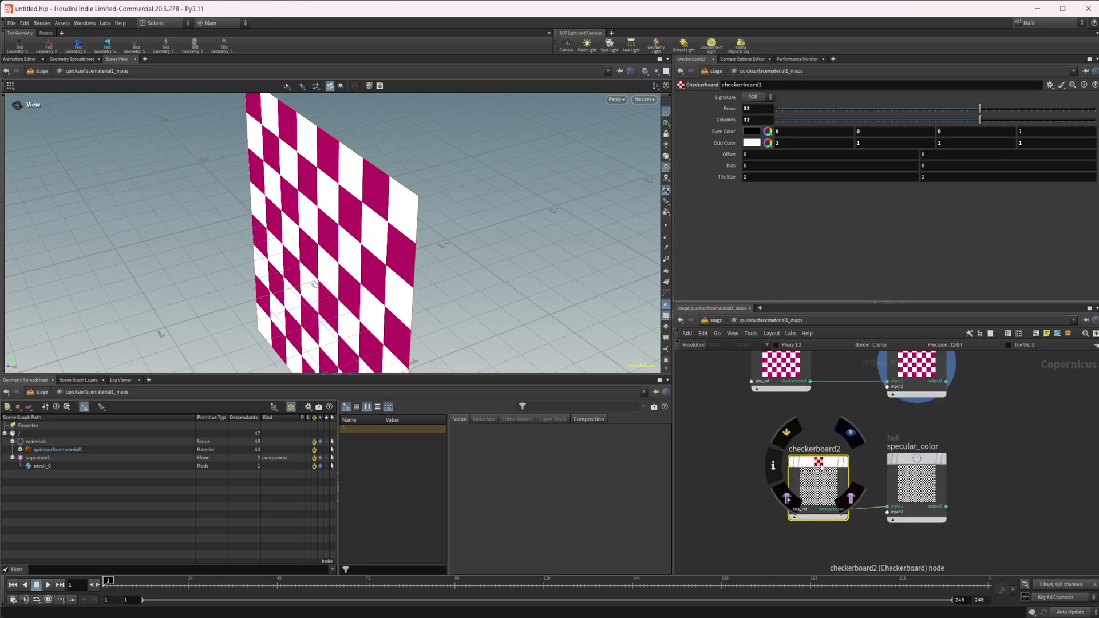
pyautogui.press('Delete')
pyautogui.press('Tab')
pyautogui.write('fractal')
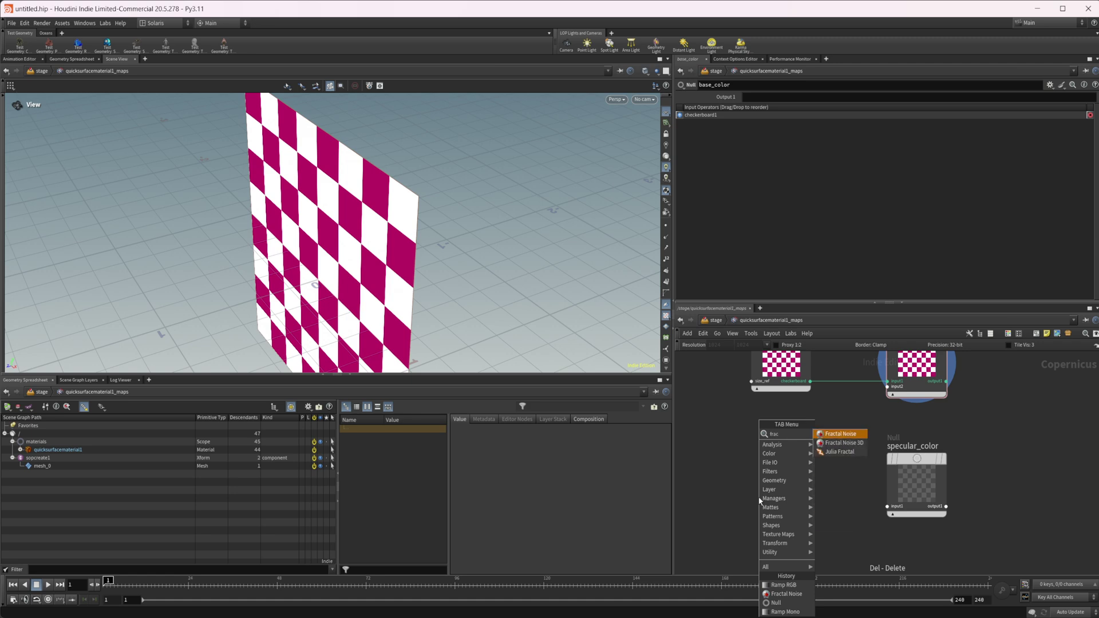
pyautogui.press('Return')
pyautogui.click(757, 497)
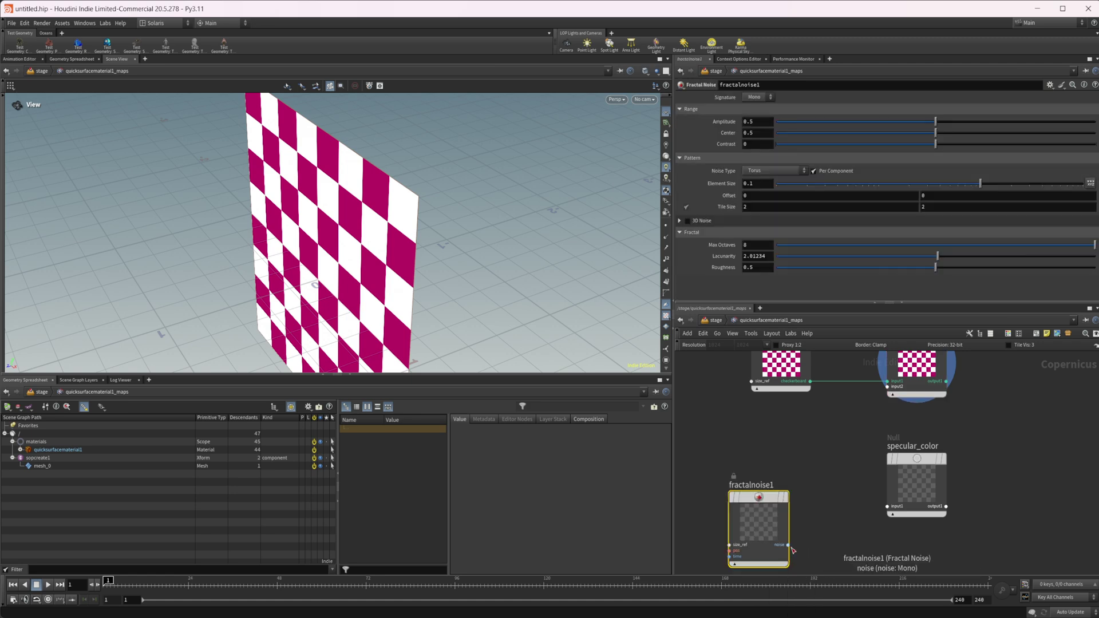
pyautogui.moveTo(788, 545); pyautogui.dragTo(887, 506)
pyautogui.click(715, 321)
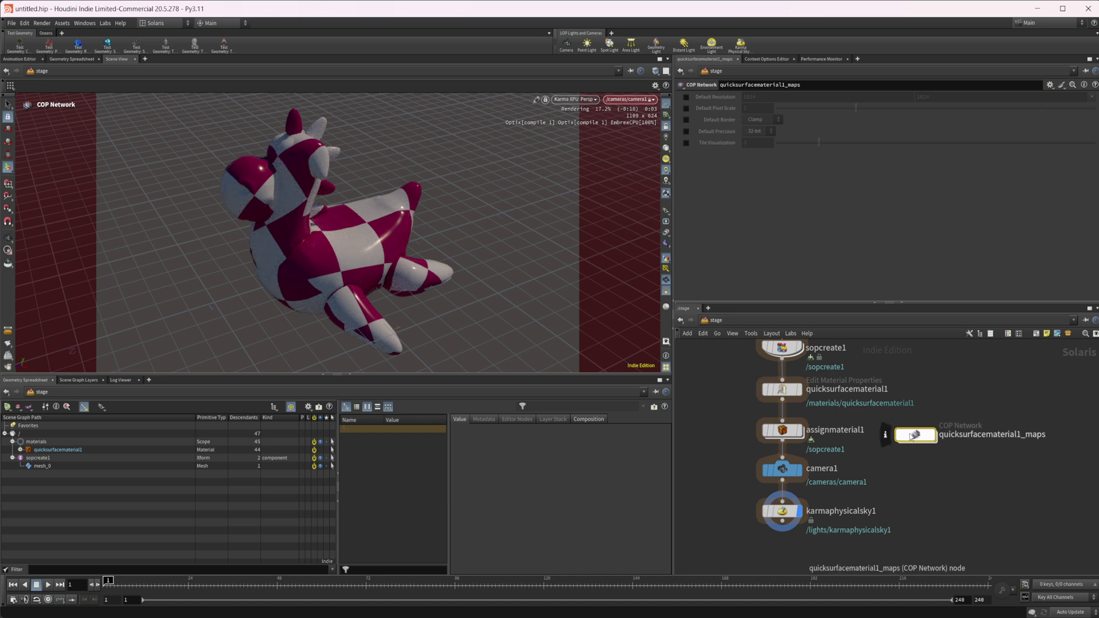
# - Enable the Bump Height Map under quicksurfacematerial1's Bump settings
pyautogui.click(782, 390)
pyautogui.scroll(-4, 753, 239)
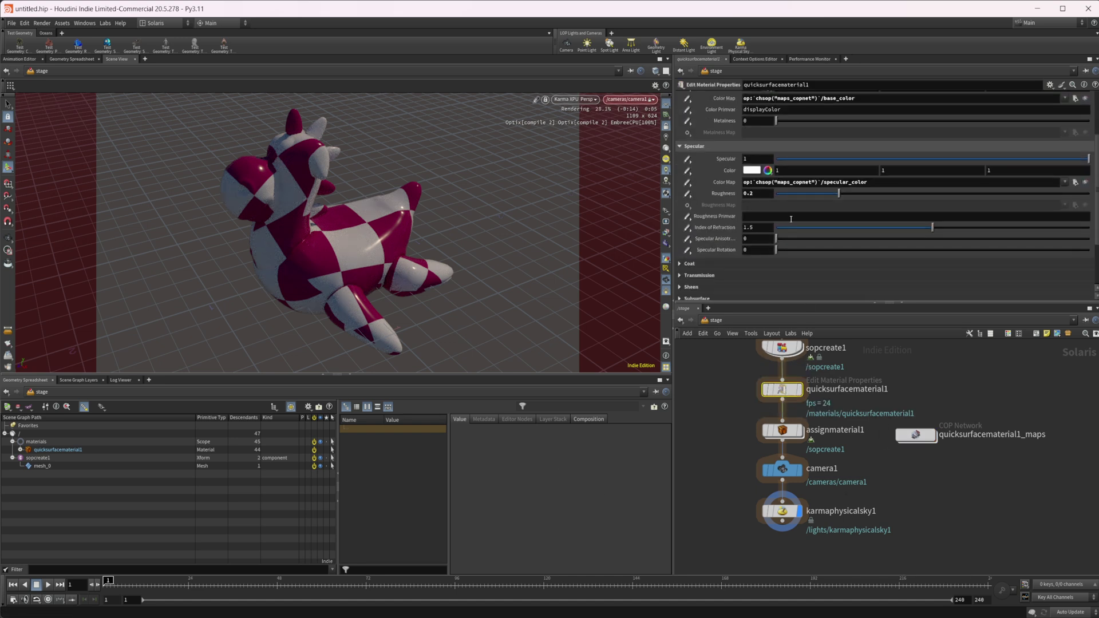
pyautogui.click(744, 248)
pyautogui.scroll(-3, 768, 229)
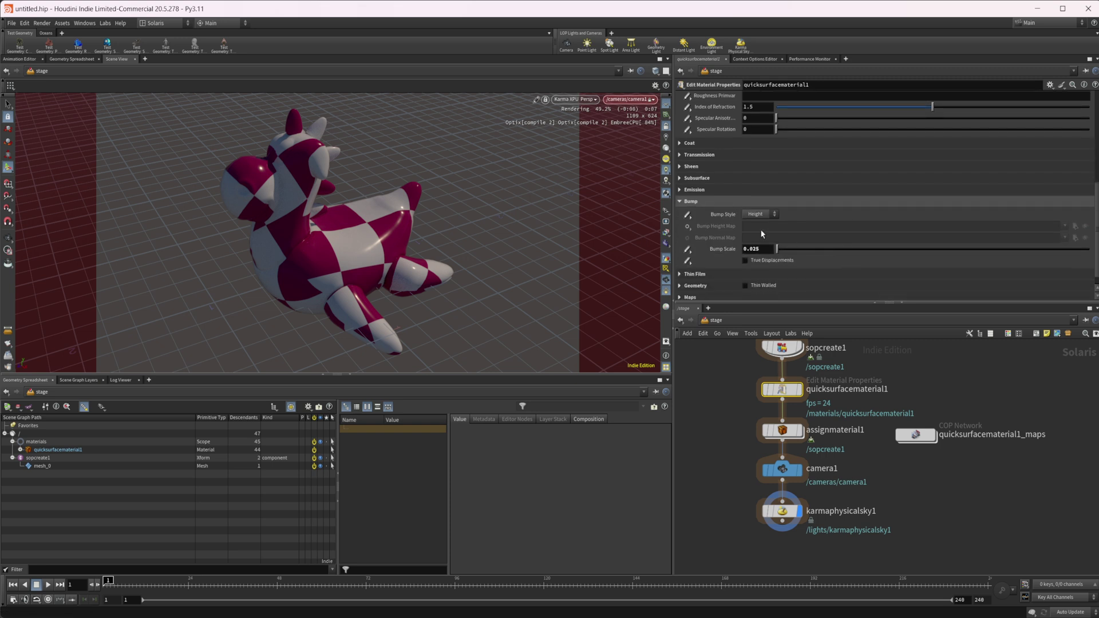
pyautogui.click(687, 226)
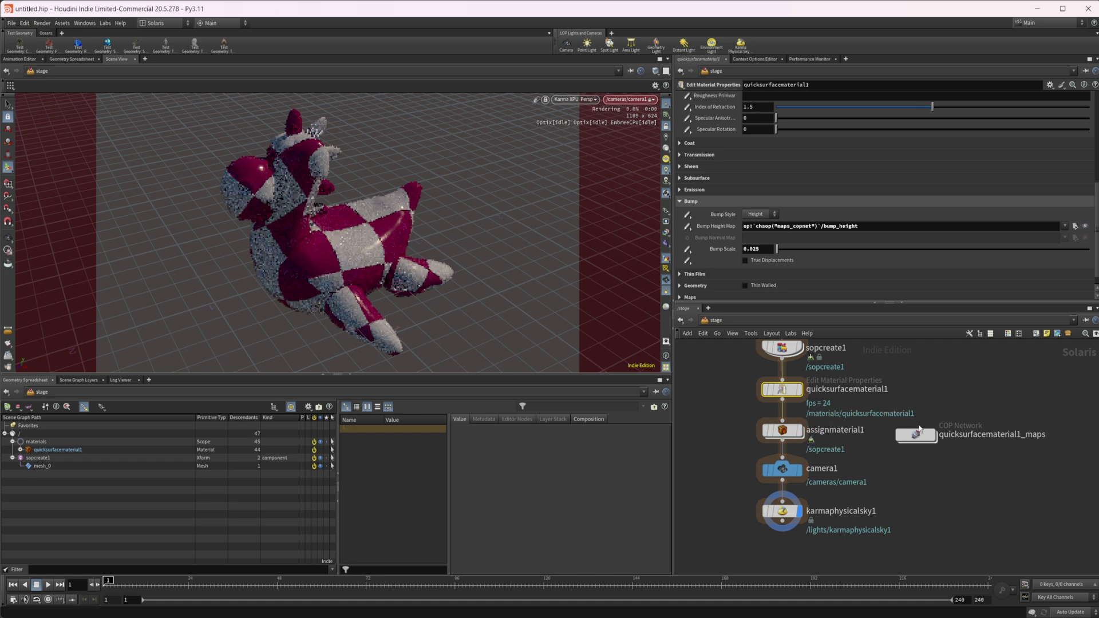
# - Auto-create the bump_height map and wire fractalnoise1 into it in the maps network
pyautogui.doubleClick(916, 435)
pyautogui.press('l')
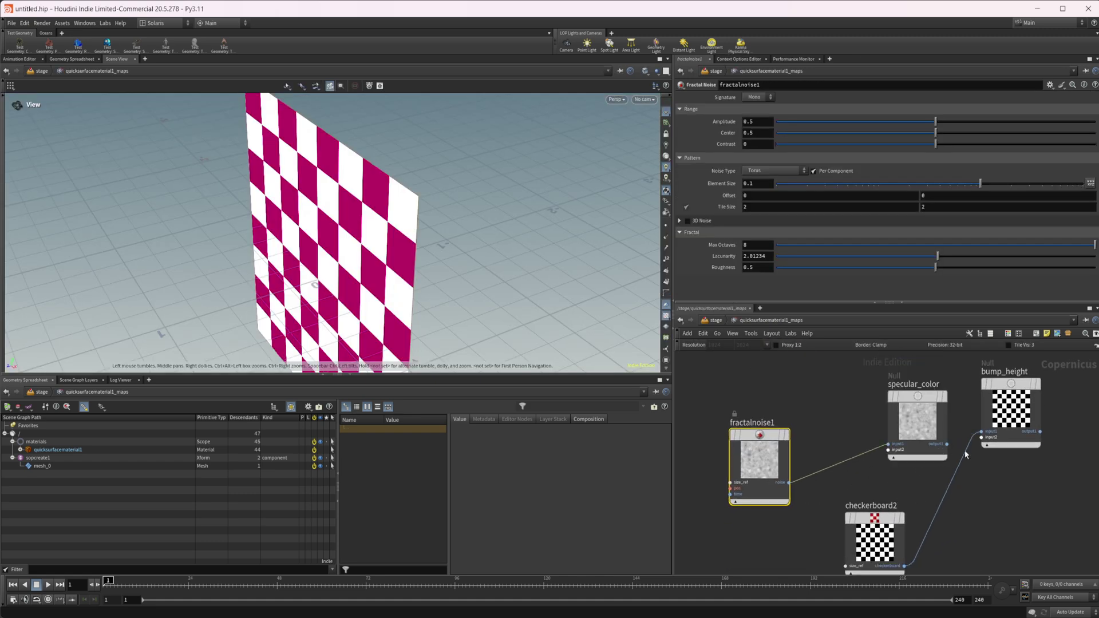
pyautogui.moveTo(789, 455); pyautogui.dragTo(981, 530)
pyautogui.click(716, 320)
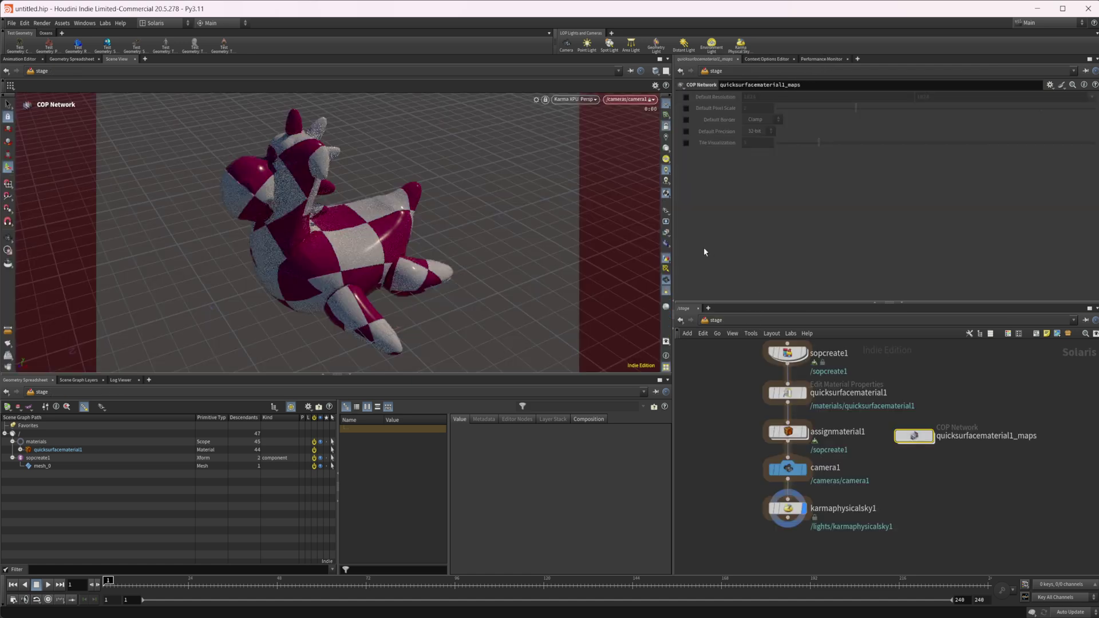
# - Turn on True Displacements and set Bump Scale to 0.1
pyautogui.click(794, 394)
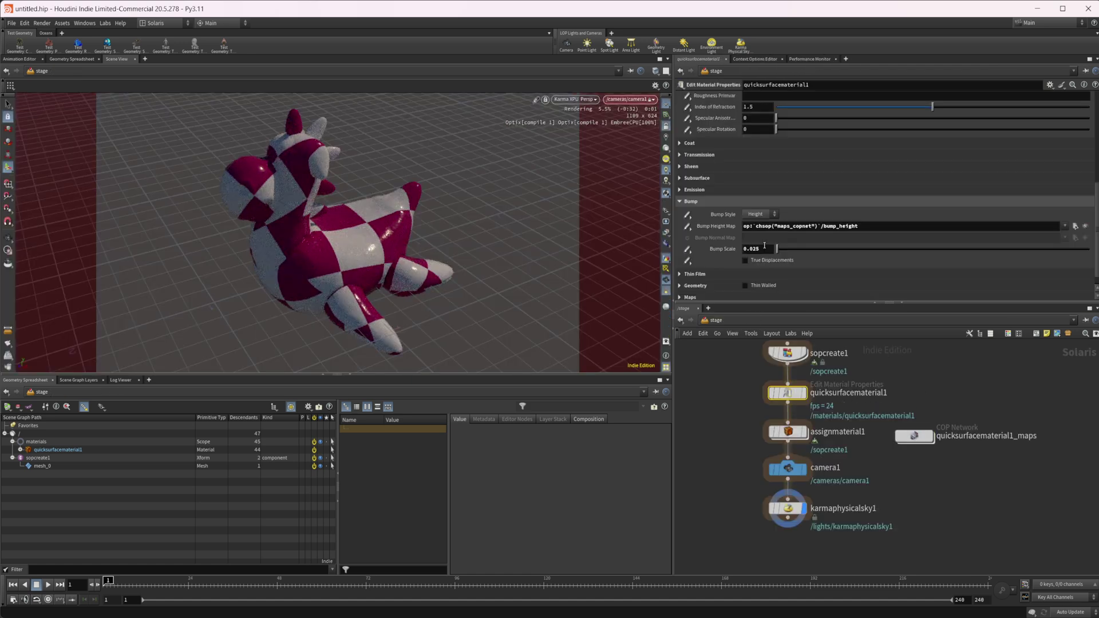
pyautogui.click(763, 263)
pyautogui.moveTo(770, 247); pyautogui.dragTo(740, 252)
pyautogui.write('.1')
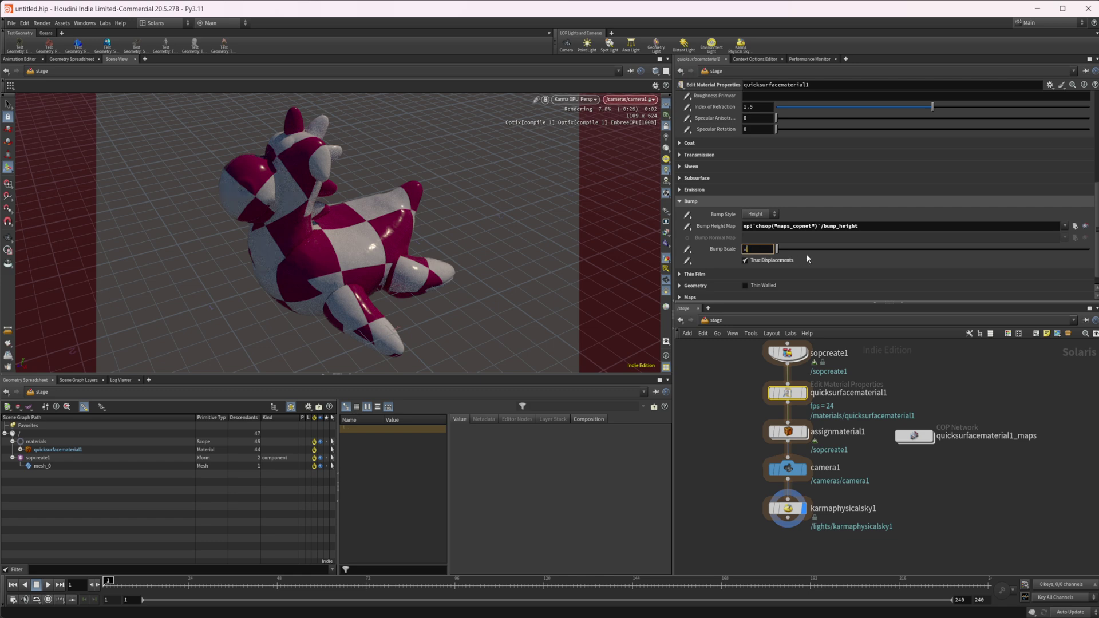
pyautogui.press('Return')
# - Tumble closer to the displaced toy and open the maps COP network
pyautogui.press('Escape')
pyautogui.moveTo(334, 220); pyautogui.dragTo(393, 293)
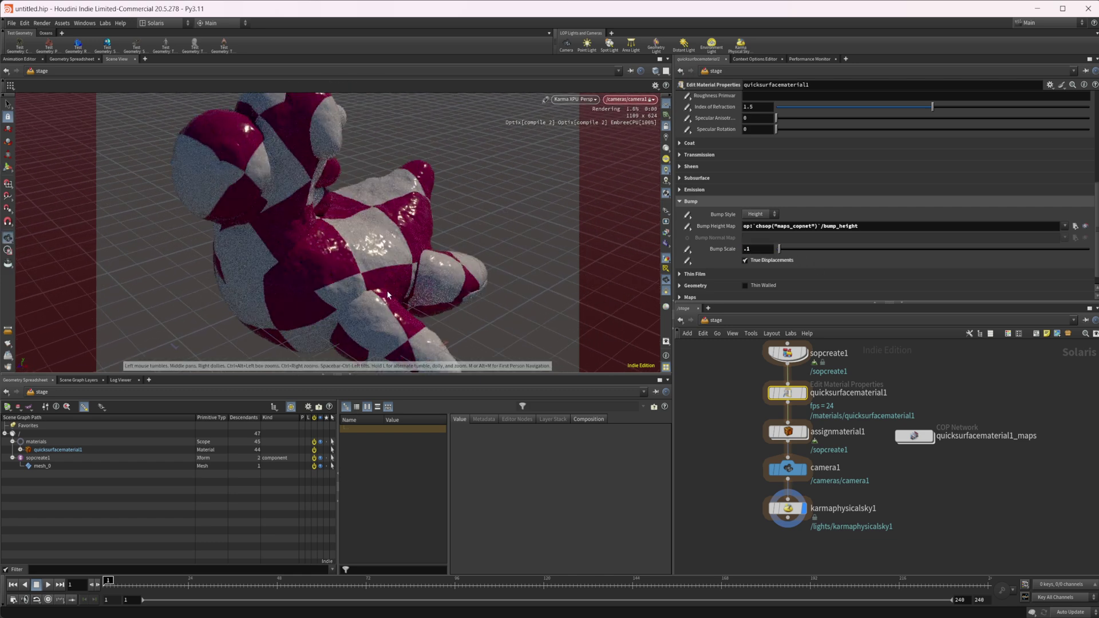
pyautogui.doubleClick(914, 437)
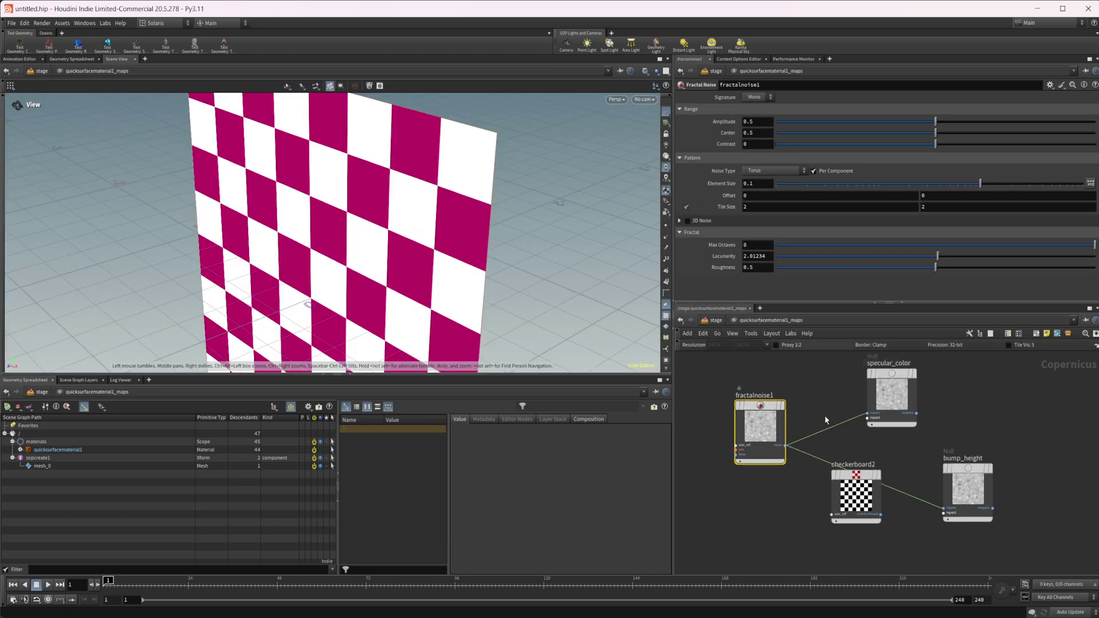
# - Preview bump_height, then give fractalnoise1 amplitude 1, center 0.078 and contrast 0.735
pyautogui.click(961, 470)
pyautogui.click(990, 468)
pyautogui.click(760, 427)
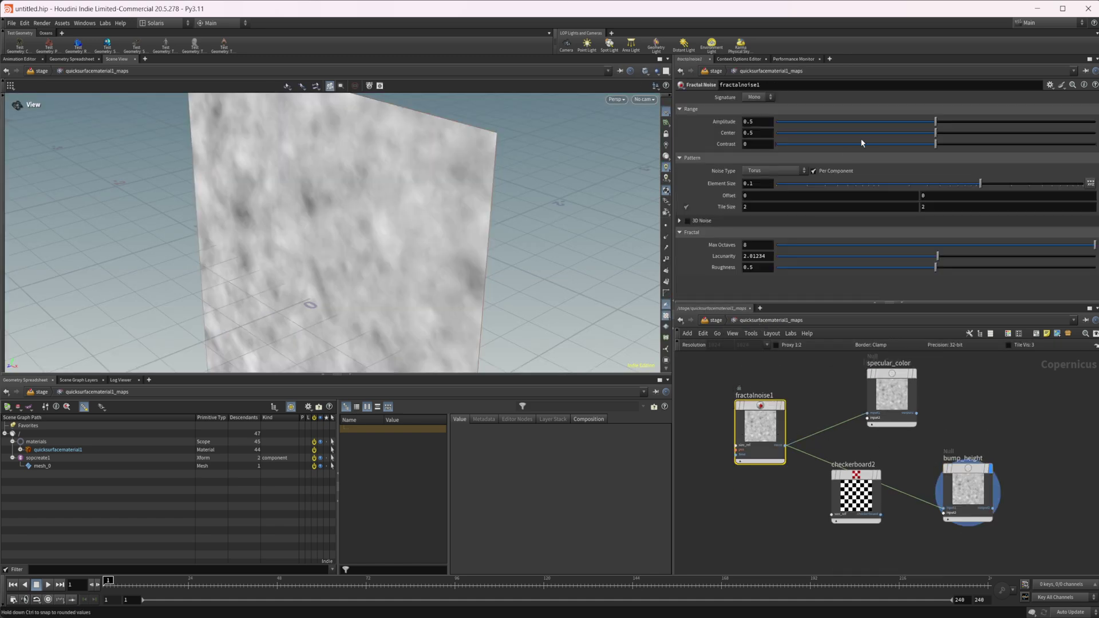
pyautogui.click(954, 127)
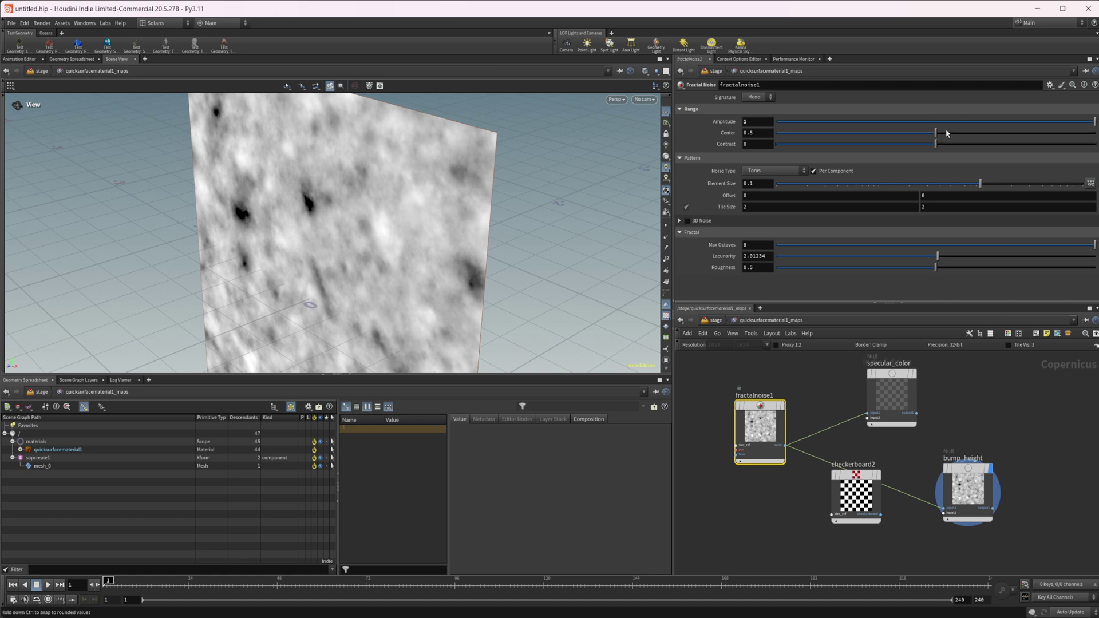
pyautogui.moveTo(946, 134); pyautogui.dragTo(801, 135)
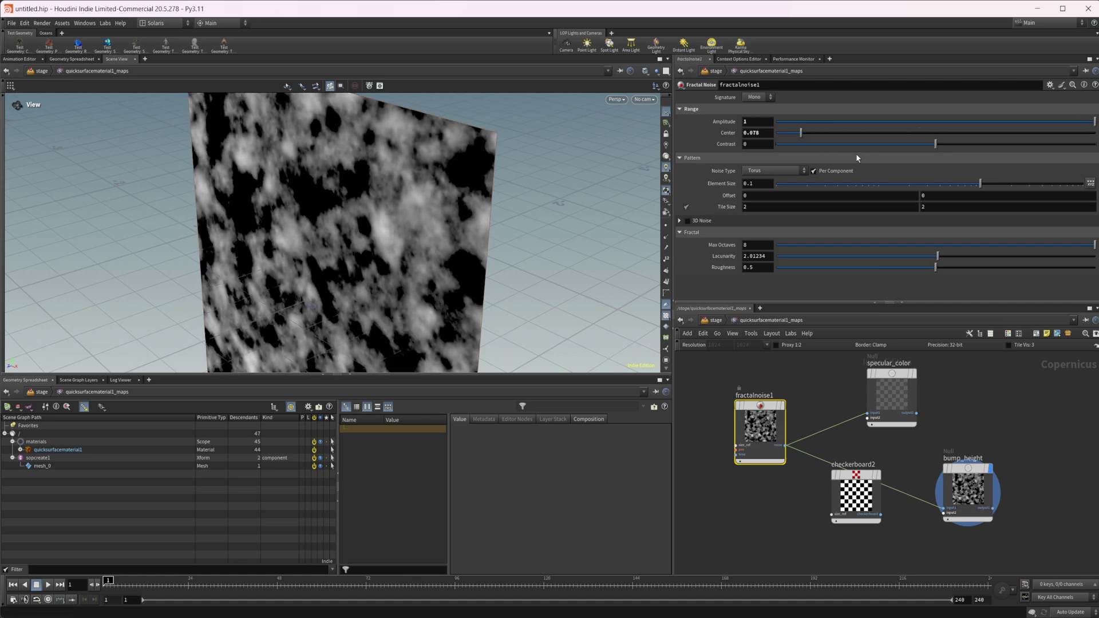
pyautogui.moveTo(935, 144); pyautogui.dragTo(1053, 145)
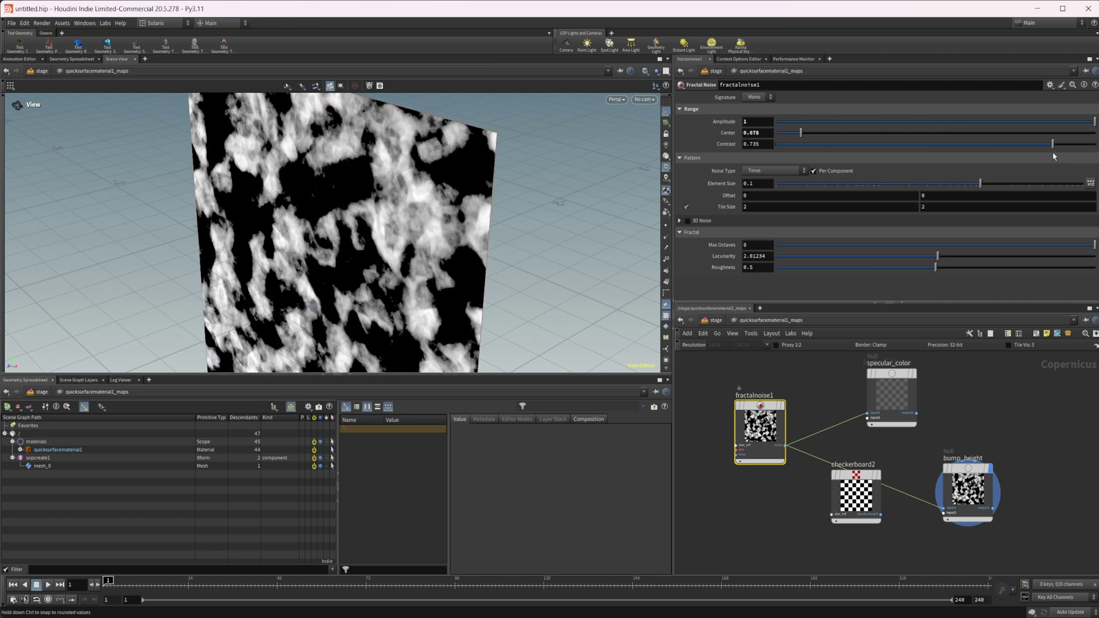
pyautogui.click(714, 320)
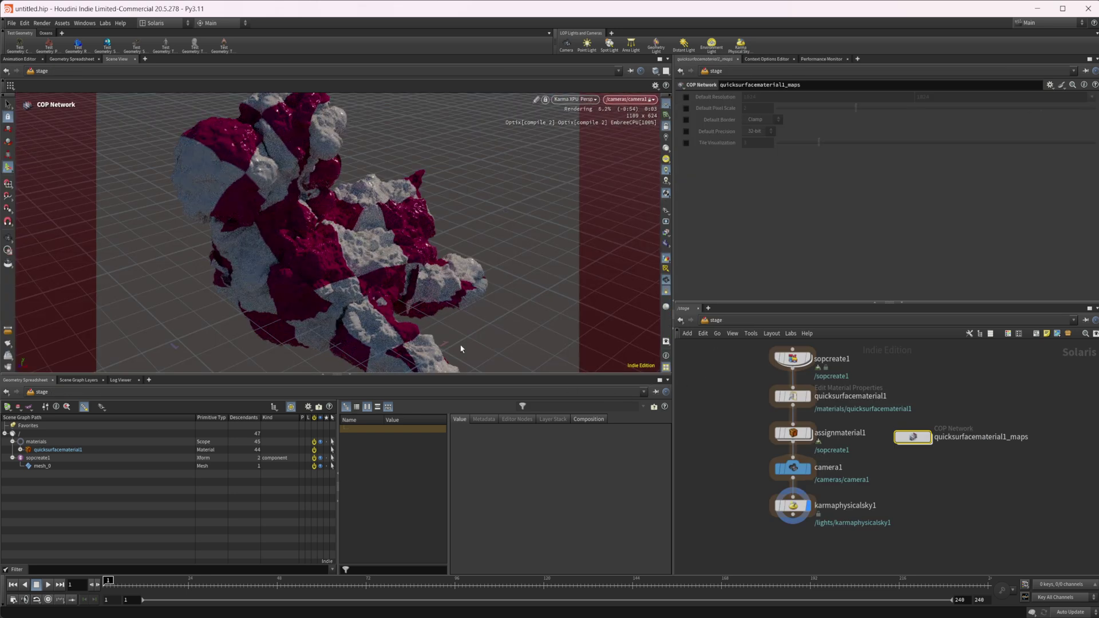
# - Show quicksurfacematerial1's properties scrolled down to its Specular section
pyautogui.click(799, 404)
pyautogui.scroll(-6, 744, 200)
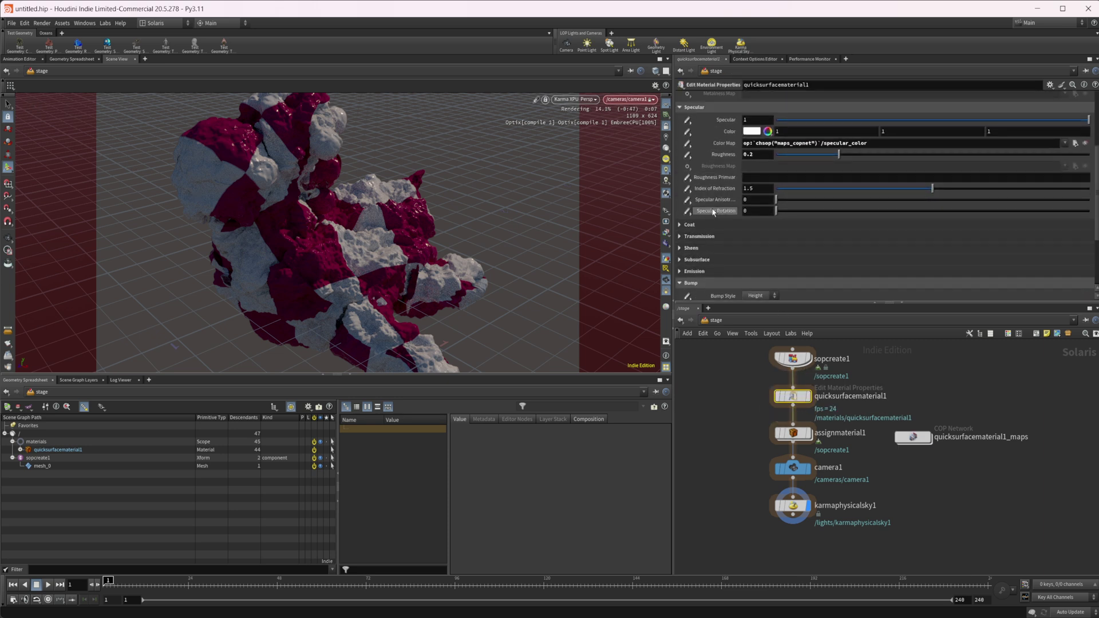